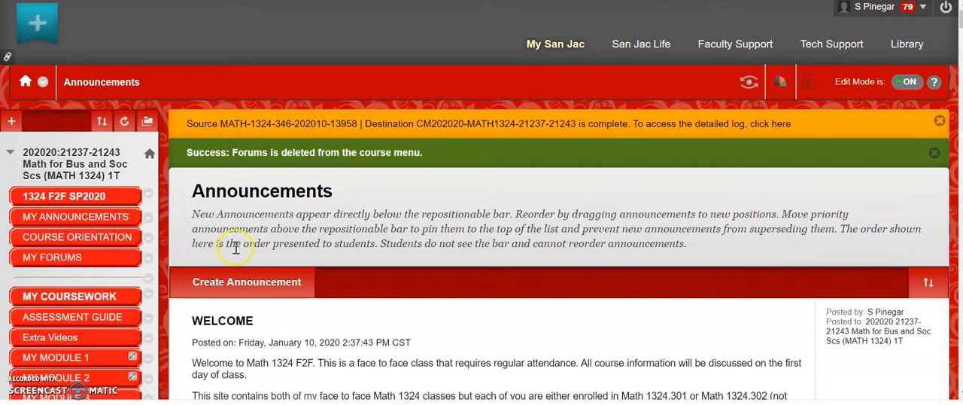
Open the course's My Forums discussion board and look over the Introductions forum's description and availability
{"action": "left_click", "coordinate": [53, 258]}
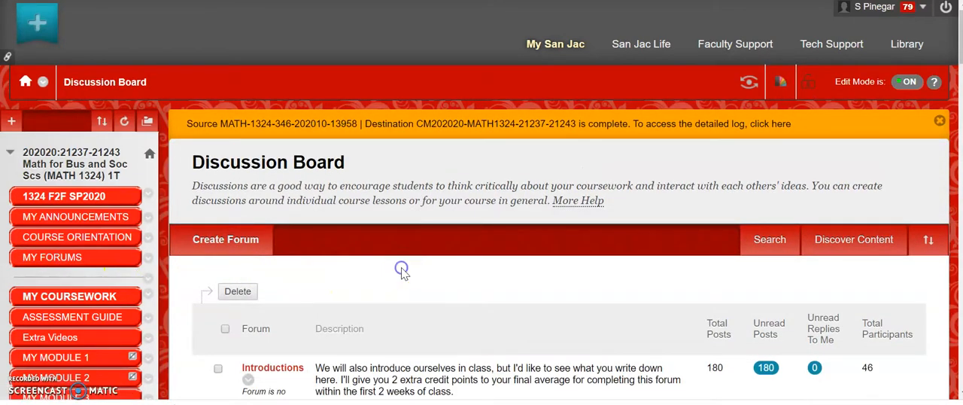
{"action": "scroll", "coordinate": [402, 272], "scroll_direction": "down", "scroll_amount": 2}
{"action": "scroll", "coordinate": [402, 272], "scroll_direction": "down", "scroll_amount": 5}
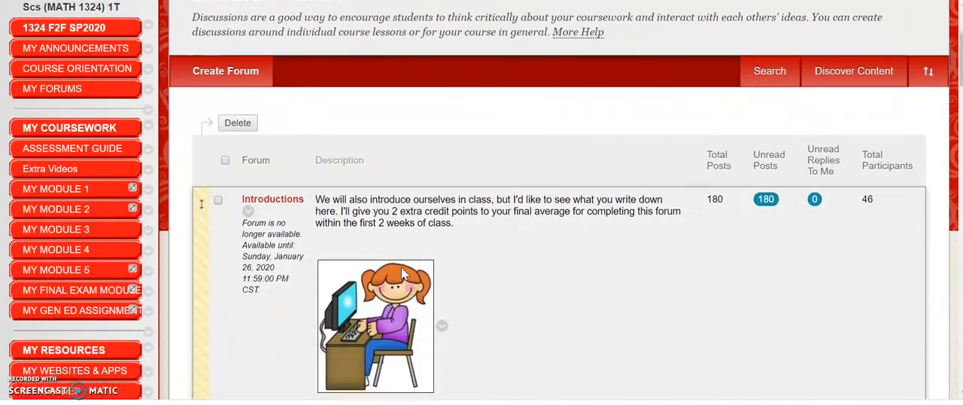
{"action": "scroll", "coordinate": [404, 275], "scroll_direction": "down", "scroll_amount": 1}
{"action": "scroll", "coordinate": [482, 217], "scroll_direction": "up", "scroll_amount": 2}
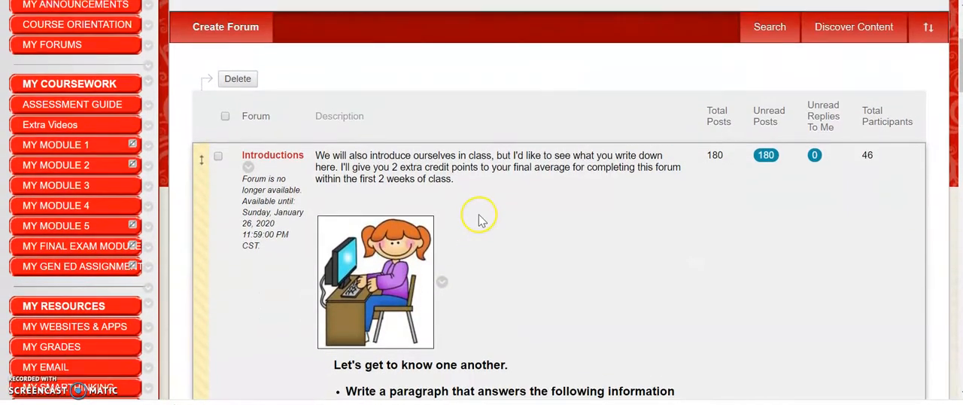
{"action": "scroll", "coordinate": [481, 216], "scroll_direction": "up", "scroll_amount": 2}
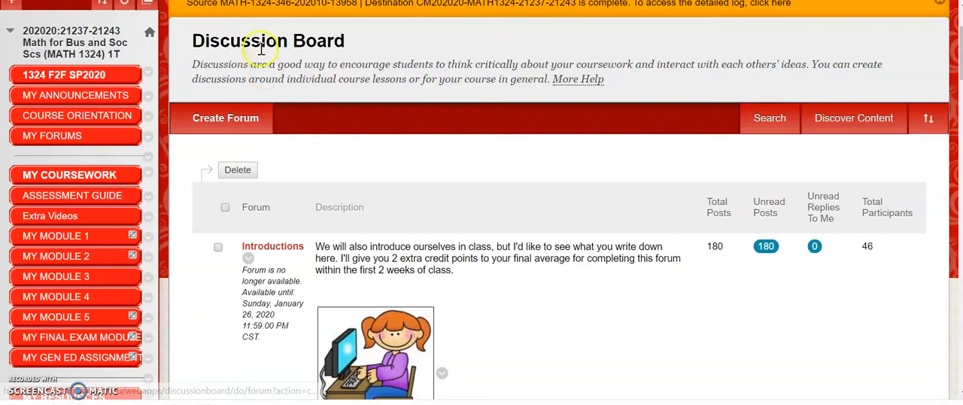
{"action": "scroll", "coordinate": [383, 132], "scroll_direction": "down", "scroll_amount": 3}
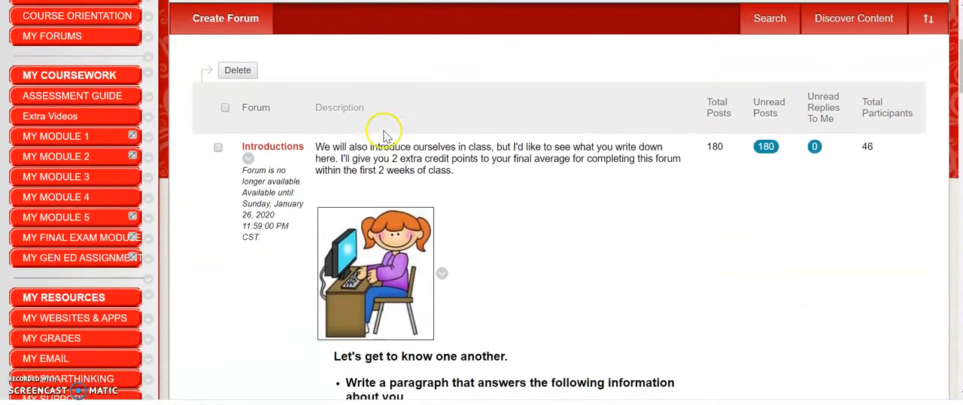
{"action": "scroll", "coordinate": [497, 167], "scroll_direction": "down", "scroll_amount": 1}
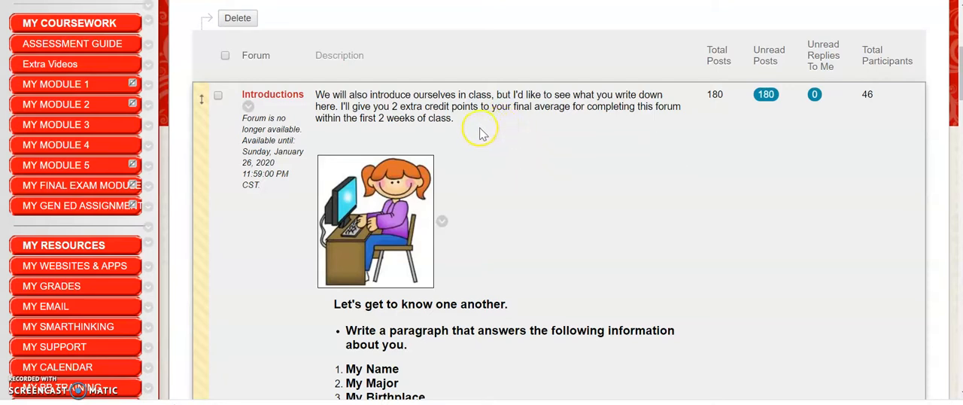
Read the Introductions forum's instructions on what the paragraph must cover and the replies required for bonus credit
{"action": "scroll", "coordinate": [463, 134], "scroll_direction": "down", "scroll_amount": 5}
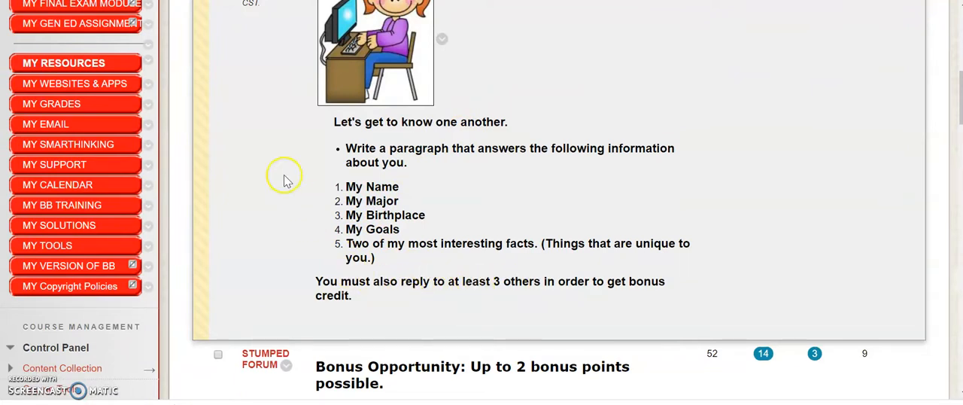
{"action": "scroll", "coordinate": [281, 164], "scroll_direction": "down", "scroll_amount": 1}
{"action": "scroll", "coordinate": [282, 167], "scroll_direction": "up", "scroll_amount": 5}
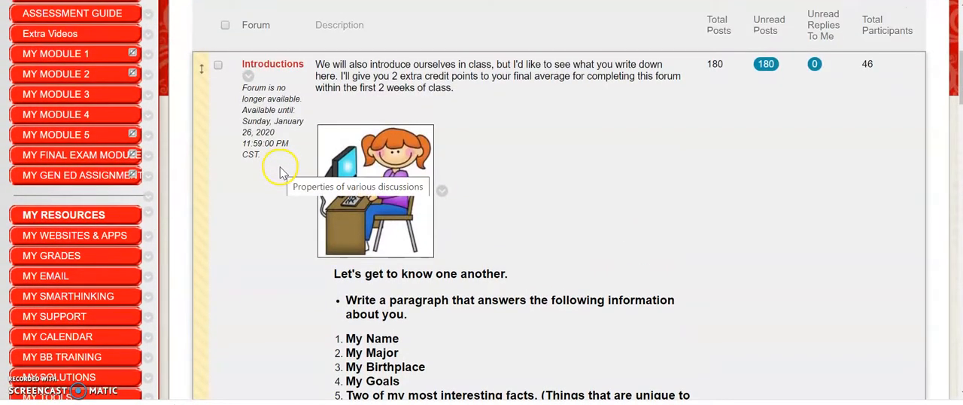
{"action": "scroll", "coordinate": [281, 173], "scroll_direction": "down", "scroll_amount": 1}
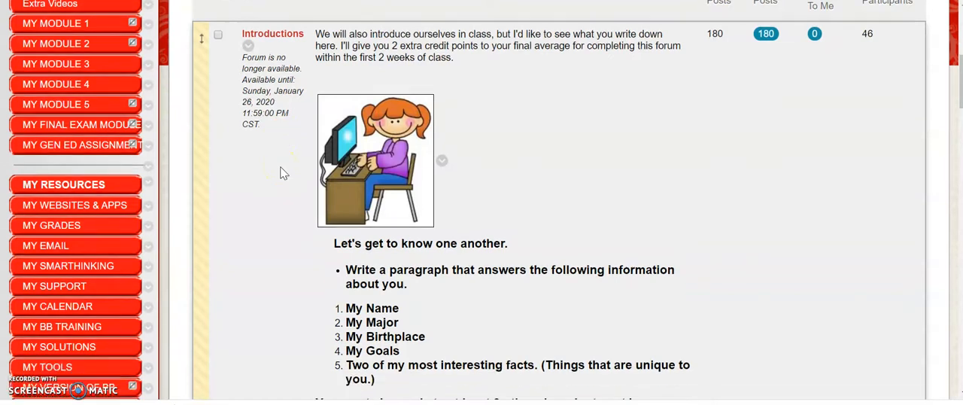
{"action": "scroll", "coordinate": [281, 173], "scroll_direction": "down", "scroll_amount": 1}
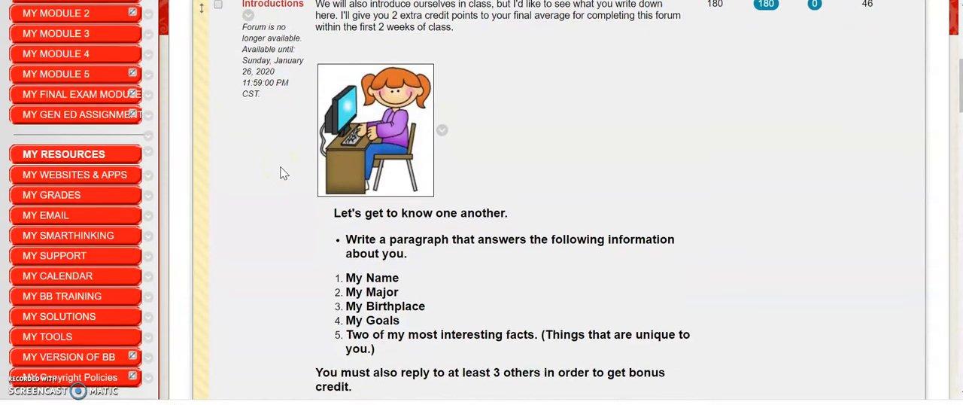
{"action": "scroll", "coordinate": [284, 171], "scroll_direction": "up", "scroll_amount": 1}
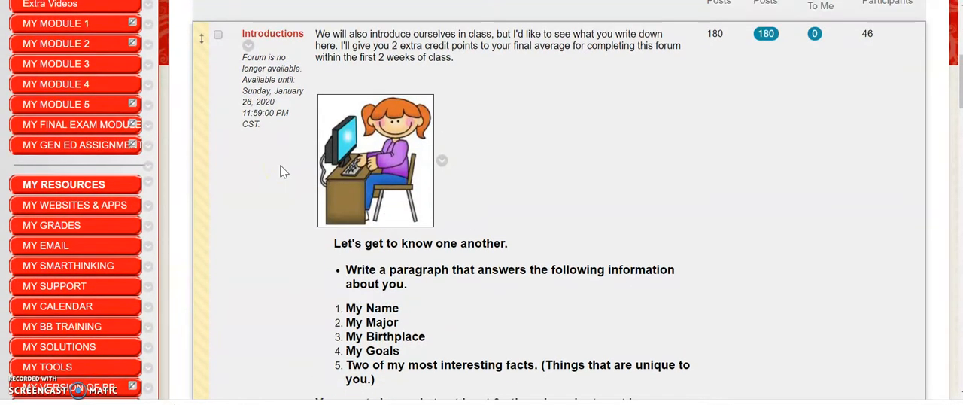
{"action": "scroll", "coordinate": [281, 180], "scroll_direction": "down", "scroll_amount": 4}
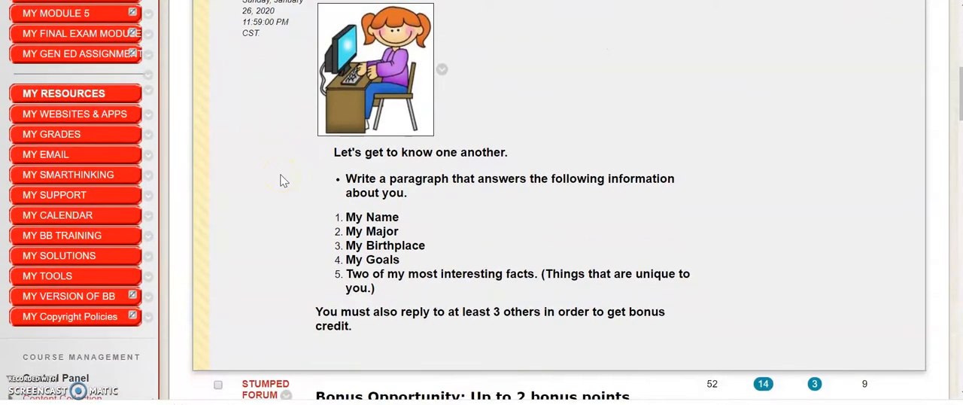
{"action": "scroll", "coordinate": [281, 181], "scroll_direction": "down", "scroll_amount": 4}
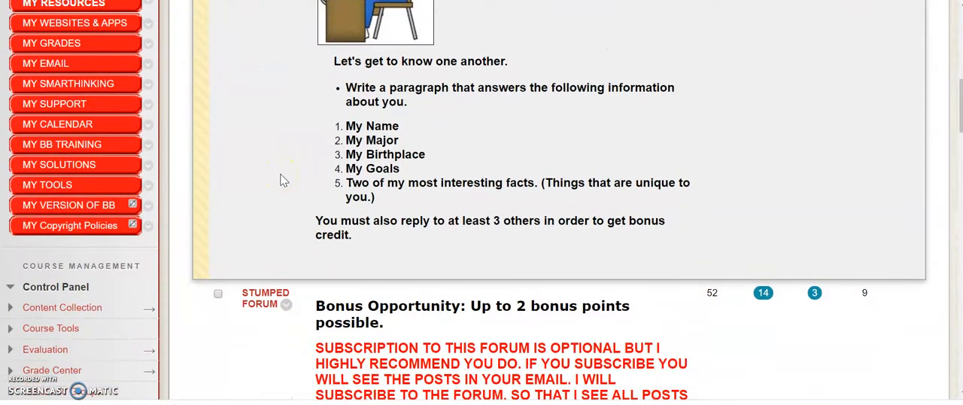
Examine the Stumped Forum's bonus opportunity and its notice about subscribing to the forum
{"action": "scroll", "coordinate": [278, 142], "scroll_direction": "down", "scroll_amount": 3}
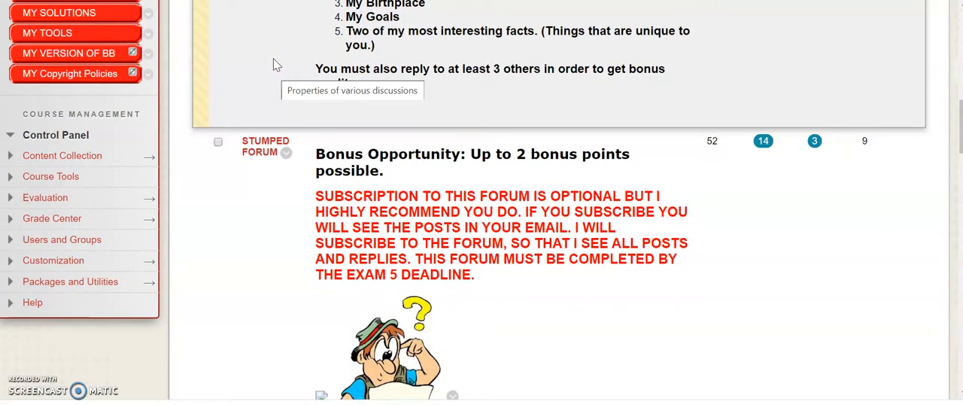
{"action": "scroll", "coordinate": [275, 64], "scroll_direction": "down", "scroll_amount": 3}
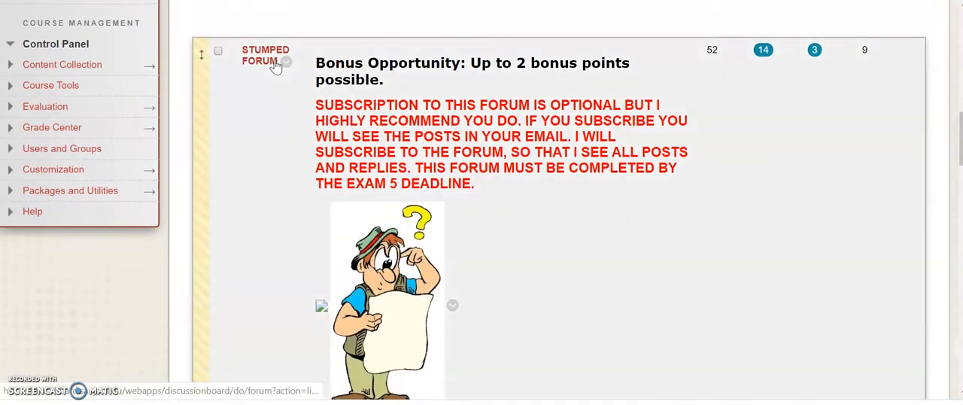
{"action": "scroll", "coordinate": [277, 66], "scroll_direction": "down", "scroll_amount": 1}
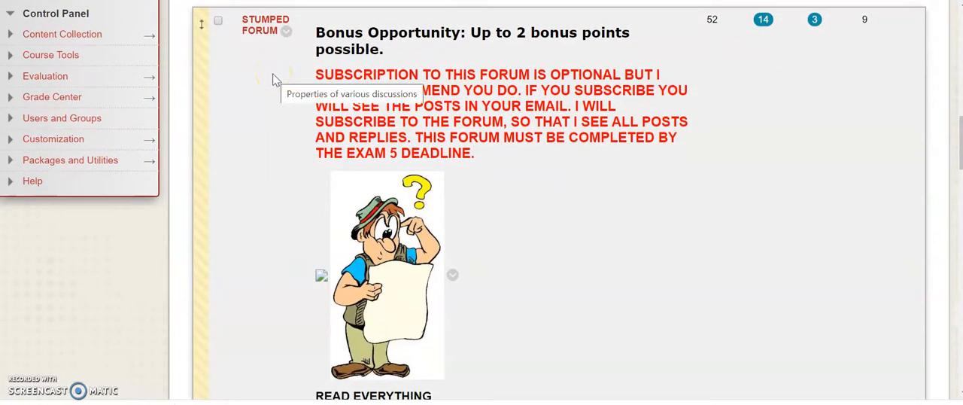
{"action": "scroll", "coordinate": [273, 77], "scroll_direction": "down", "scroll_amount": 1}
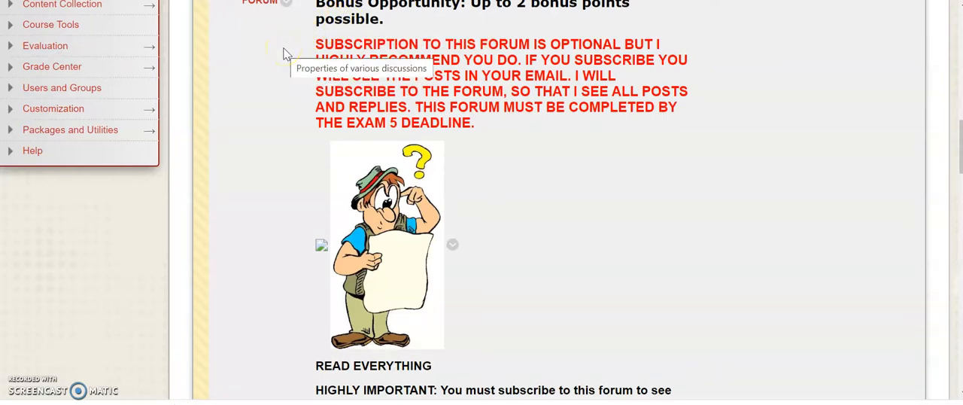
{"action": "scroll", "coordinate": [286, 54], "scroll_direction": "down", "scroll_amount": 1}
{"action": "scroll", "coordinate": [285, 54], "scroll_direction": "down", "scroll_amount": 4}
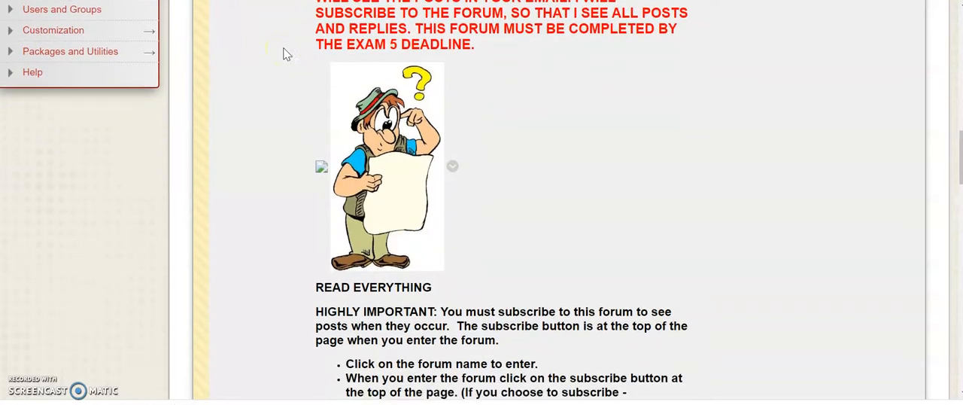
Read the Stumped Forum's posting guidelines, post requirements, grading scale and rules for spreading posts over the semester
{"action": "scroll", "coordinate": [286, 54], "scroll_direction": "down", "scroll_amount": 5}
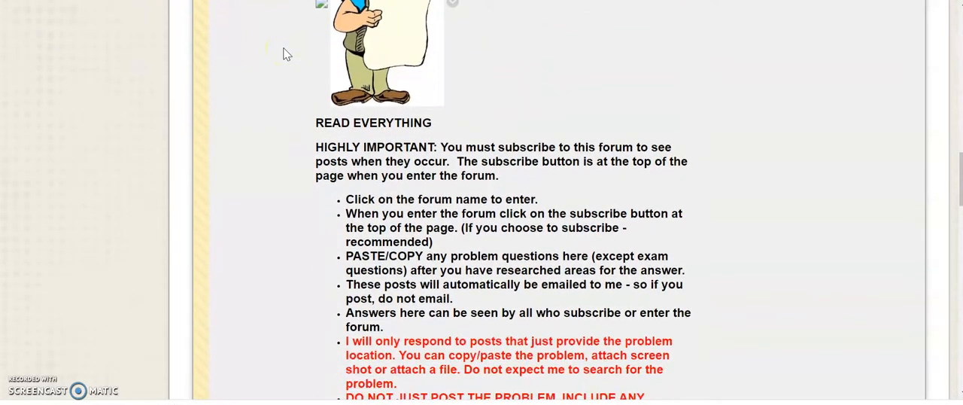
{"action": "scroll", "coordinate": [285, 54], "scroll_direction": "down", "scroll_amount": 3}
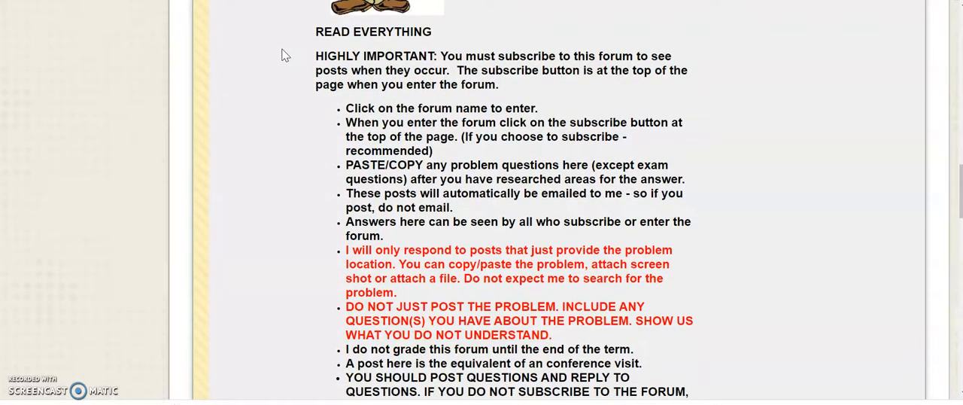
{"action": "scroll", "coordinate": [286, 54], "scroll_direction": "down", "scroll_amount": 3}
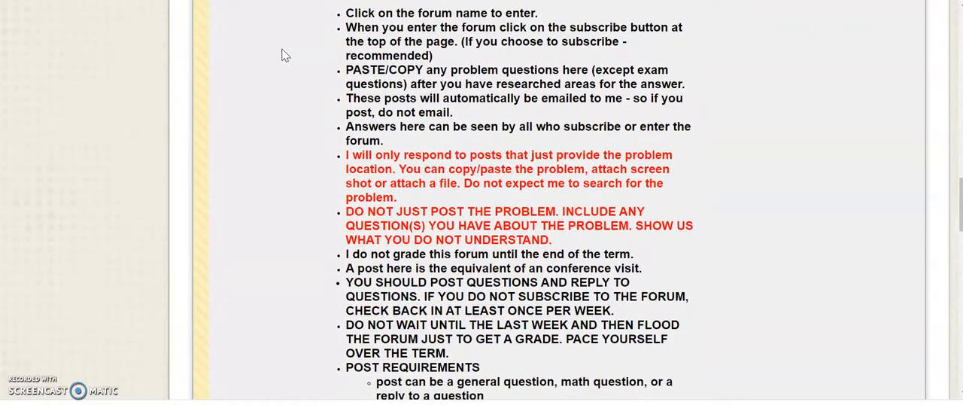
{"action": "scroll", "coordinate": [286, 54], "scroll_direction": "down", "scroll_amount": 3}
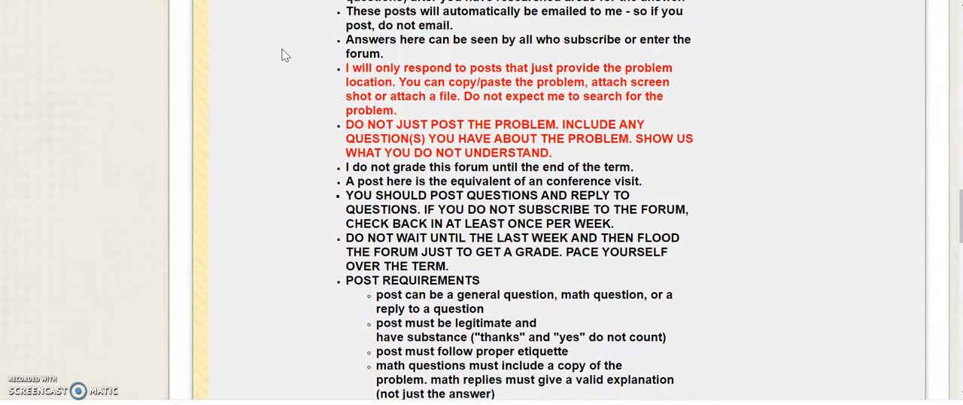
{"action": "scroll", "coordinate": [285, 54], "scroll_direction": "down", "scroll_amount": 4}
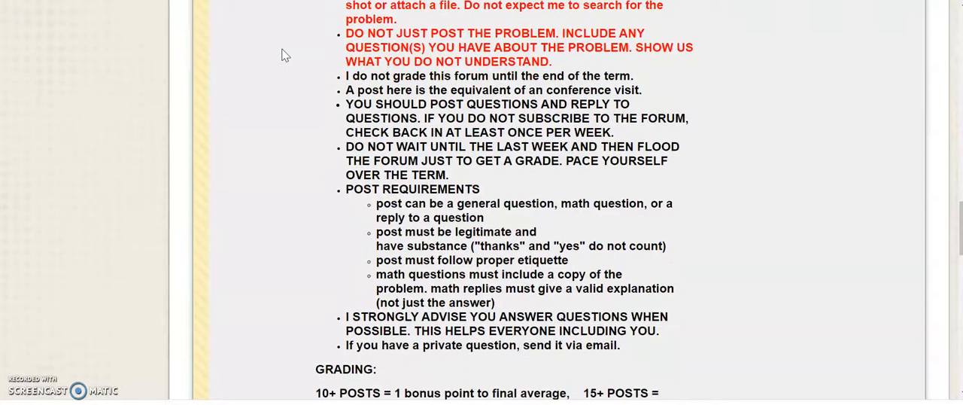
{"action": "scroll", "coordinate": [284, 54], "scroll_direction": "down", "scroll_amount": 5}
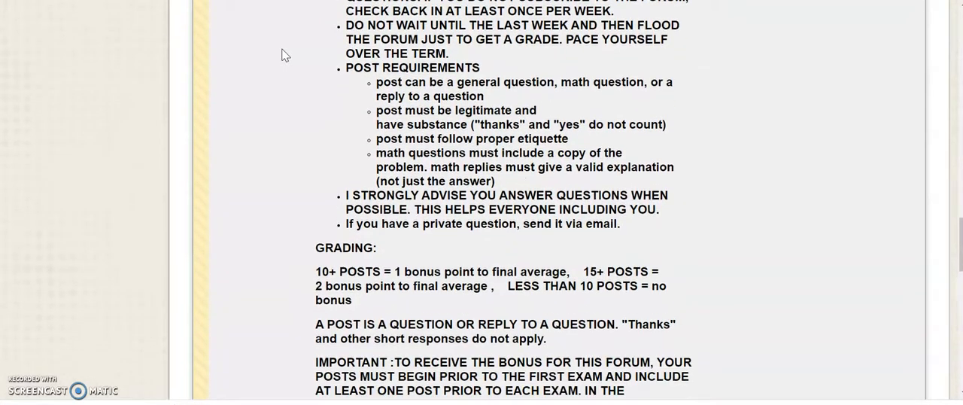
{"action": "scroll", "coordinate": [285, 54], "scroll_direction": "down", "scroll_amount": 5}
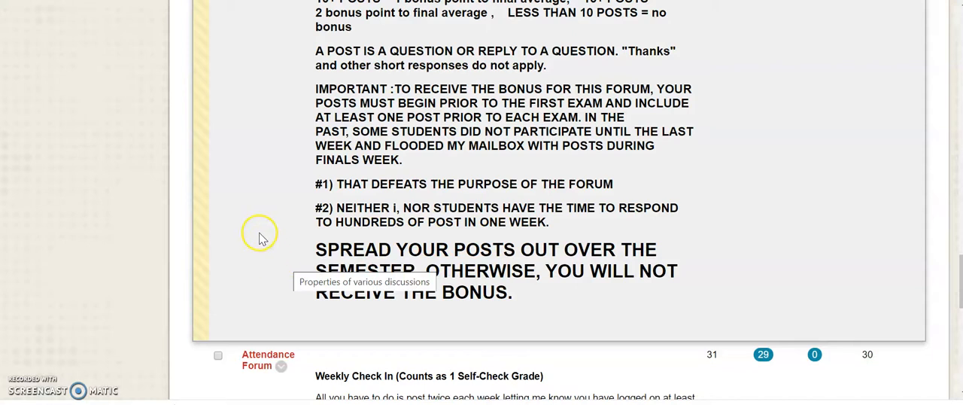
{"action": "scroll", "coordinate": [252, 215], "scroll_direction": "down", "scroll_amount": 1}
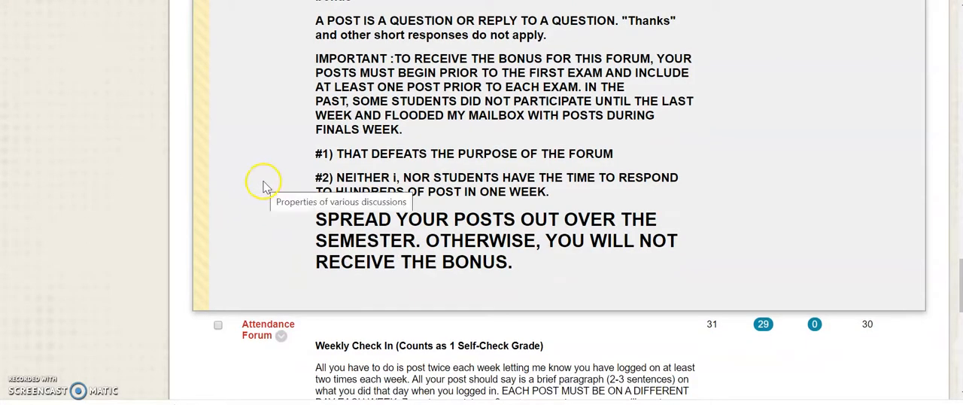
{"action": "scroll", "coordinate": [268, 218], "scroll_direction": "down", "scroll_amount": 1}
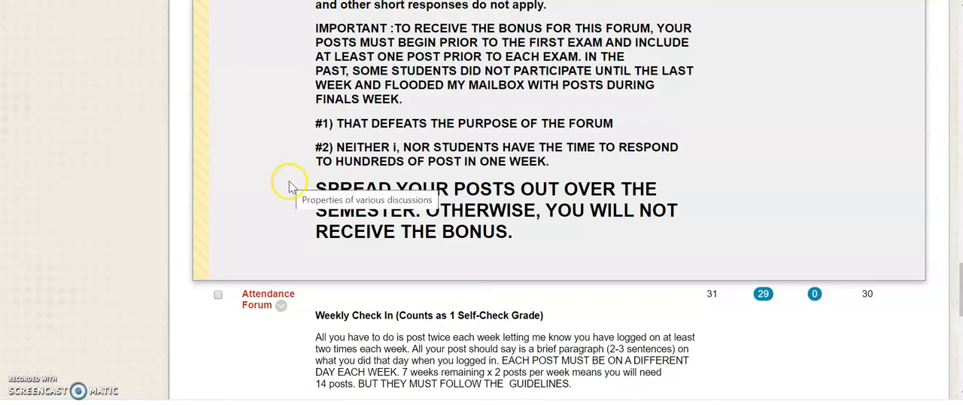
Review the Stumped Forum's description once more, from the bonus opportunity notice through the grading and closing reminder
{"action": "scroll", "coordinate": [292, 187], "scroll_direction": "up", "scroll_amount": 5}
{"action": "scroll", "coordinate": [292, 181], "scroll_direction": "up", "scroll_amount": 8}
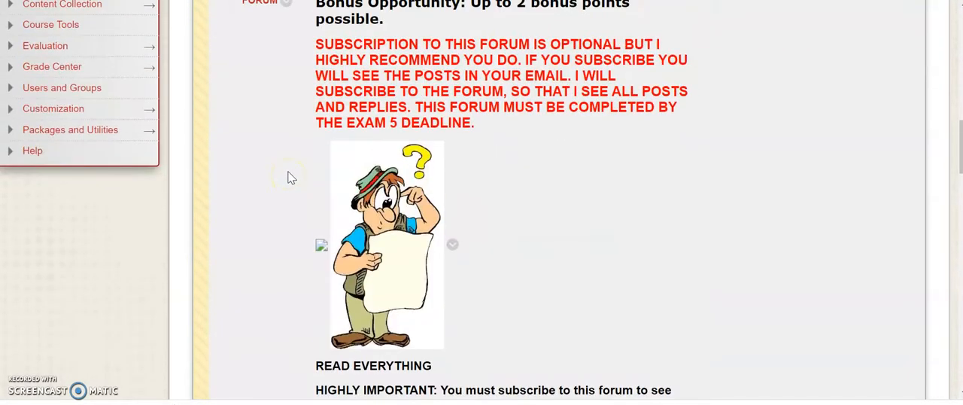
{"action": "scroll", "coordinate": [289, 174], "scroll_direction": "up", "scroll_amount": 1}
{"action": "scroll", "coordinate": [284, 169], "scroll_direction": "down", "scroll_amount": 3}
{"action": "scroll", "coordinate": [285, 169], "scroll_direction": "down", "scroll_amount": 3}
{"action": "scroll", "coordinate": [284, 169], "scroll_direction": "down", "scroll_amount": 3}
{"action": "scroll", "coordinate": [285, 169], "scroll_direction": "down", "scroll_amount": 3}
{"action": "scroll", "coordinate": [285, 170], "scroll_direction": "down", "scroll_amount": 3}
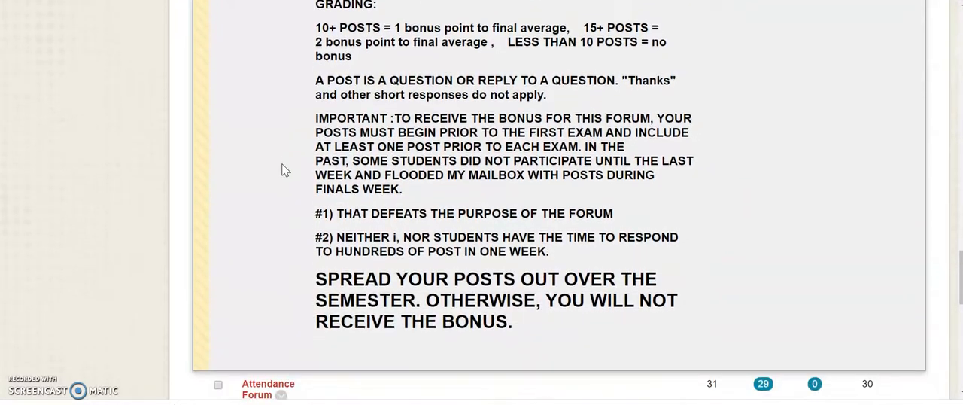
{"action": "scroll", "coordinate": [284, 169], "scroll_direction": "down", "scroll_amount": 1}
{"action": "scroll", "coordinate": [275, 118], "scroll_direction": "down", "scroll_amount": 1}
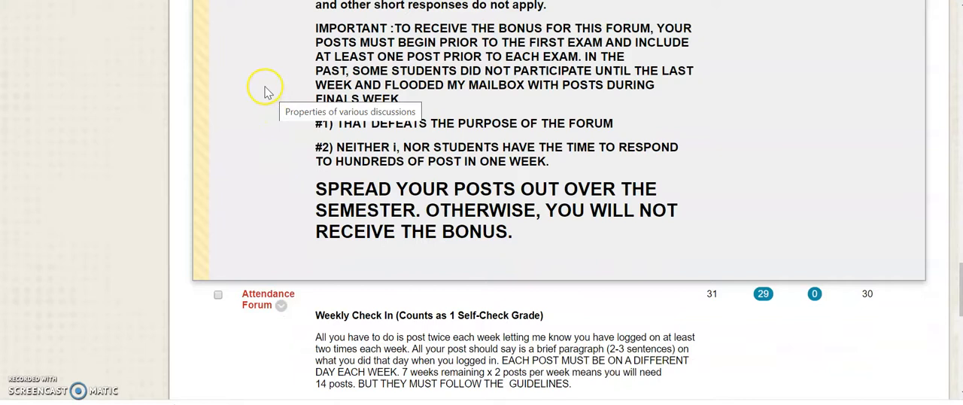
Read the Attendance Forum's weekly check-in instructions, including the posting schedule, grading scale and posting dates
{"action": "scroll", "coordinate": [263, 92], "scroll_direction": "down", "scroll_amount": 2}
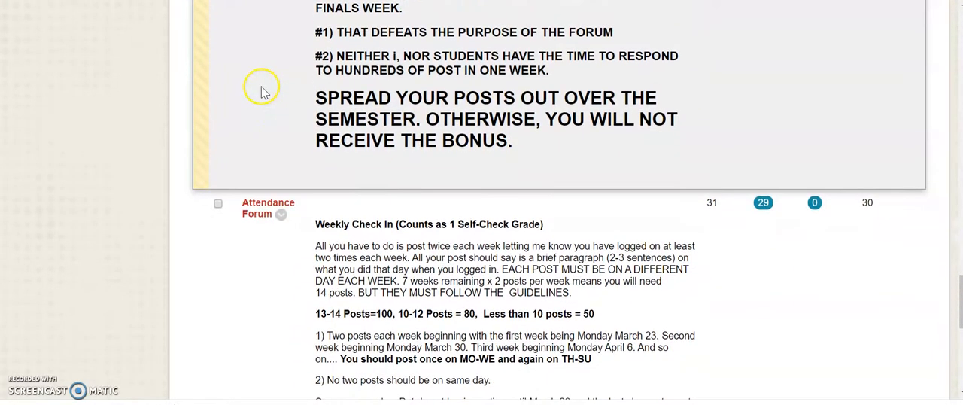
{"action": "scroll", "coordinate": [262, 88], "scroll_direction": "down", "scroll_amount": 1}
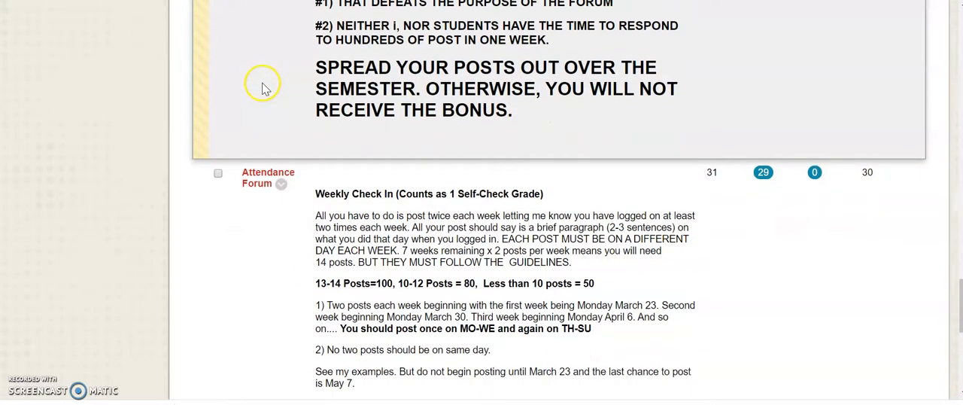
{"action": "scroll", "coordinate": [267, 69], "scroll_direction": "down", "scroll_amount": 2}
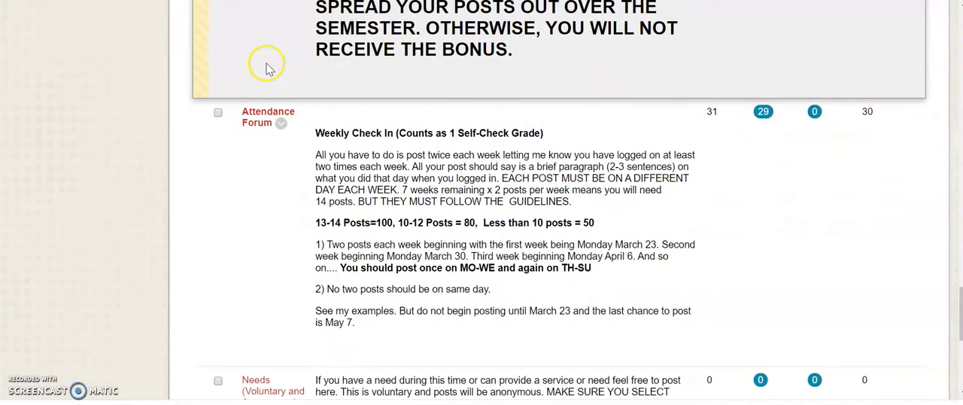
{"action": "scroll", "coordinate": [268, 69], "scroll_direction": "down", "scroll_amount": 1}
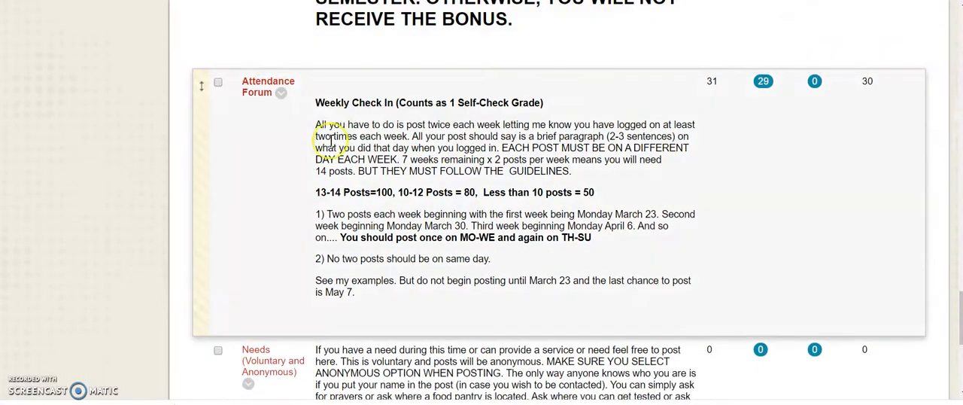
{"action": "scroll", "coordinate": [286, 141], "scroll_direction": "down", "scroll_amount": 1}
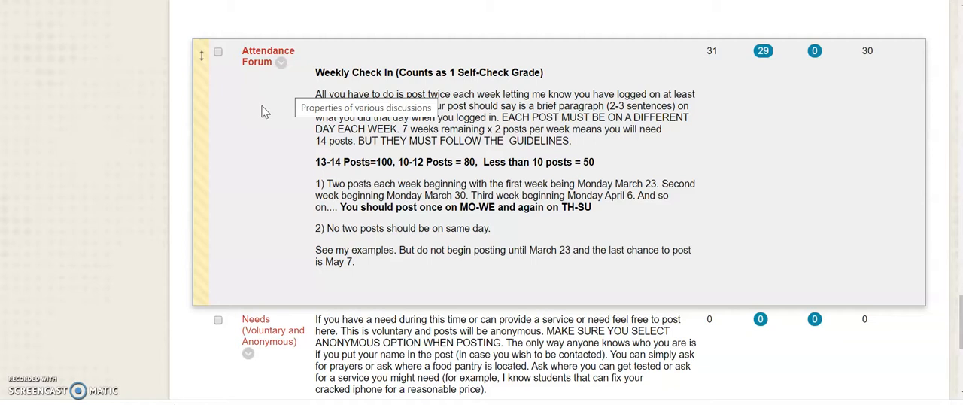
Read through the Attendance Forum's posting rules and on to the Needs (Voluntary and Anonymous) forum's description and netiquette reminder
{"action": "scroll", "coordinate": [264, 109], "scroll_direction": "down", "scroll_amount": 1}
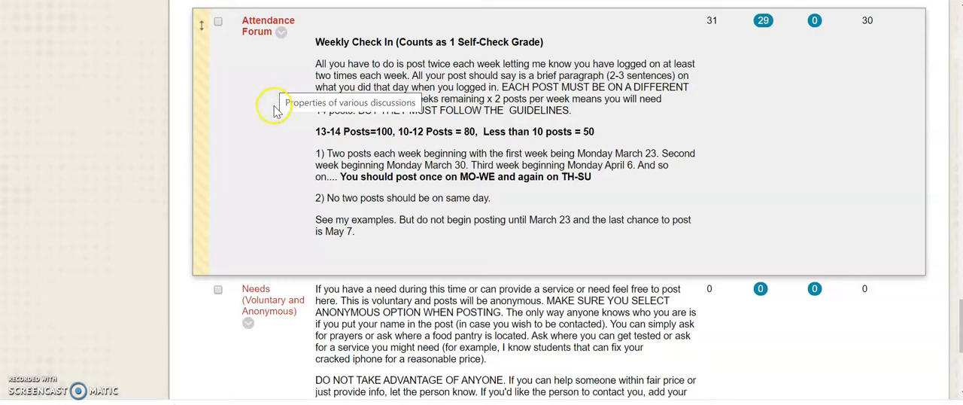
{"action": "scroll", "coordinate": [277, 121], "scroll_direction": "down", "scroll_amount": 1}
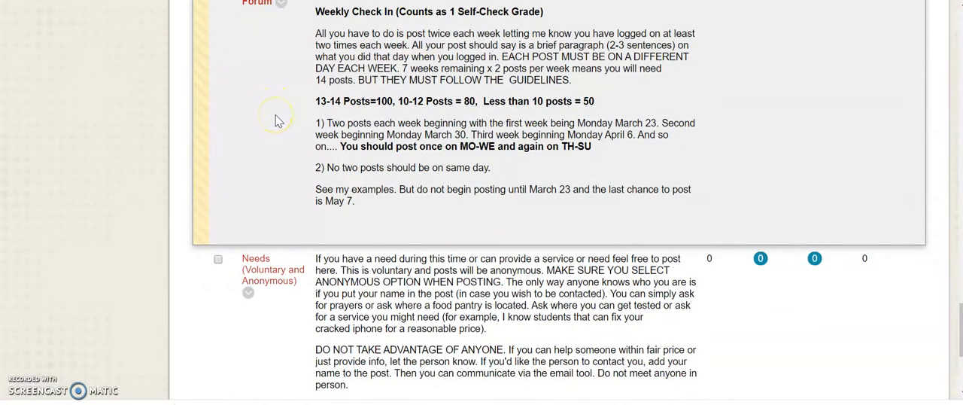
{"action": "scroll", "coordinate": [265, 82], "scroll_direction": "down", "scroll_amount": 1}
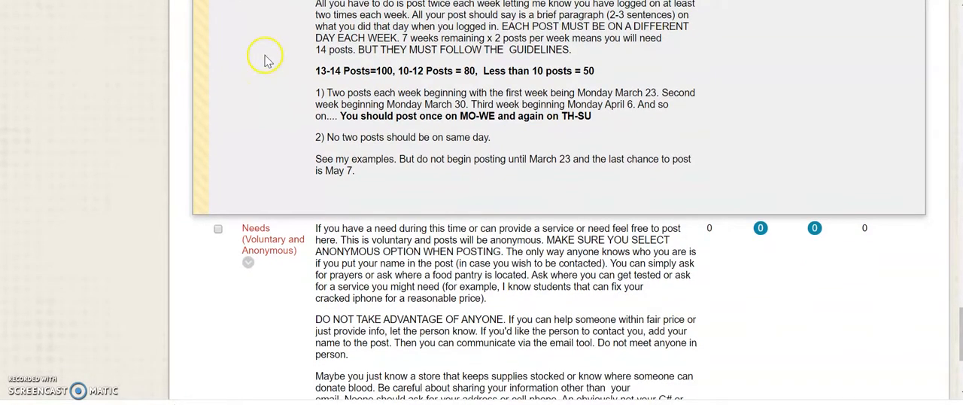
{"action": "scroll", "coordinate": [264, 60], "scroll_direction": "down", "scroll_amount": 1}
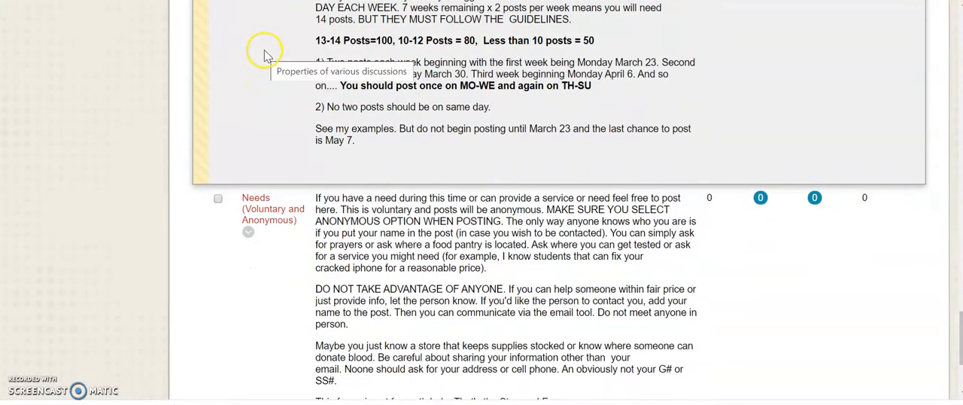
{"action": "scroll", "coordinate": [264, 58], "scroll_direction": "down", "scroll_amount": 1}
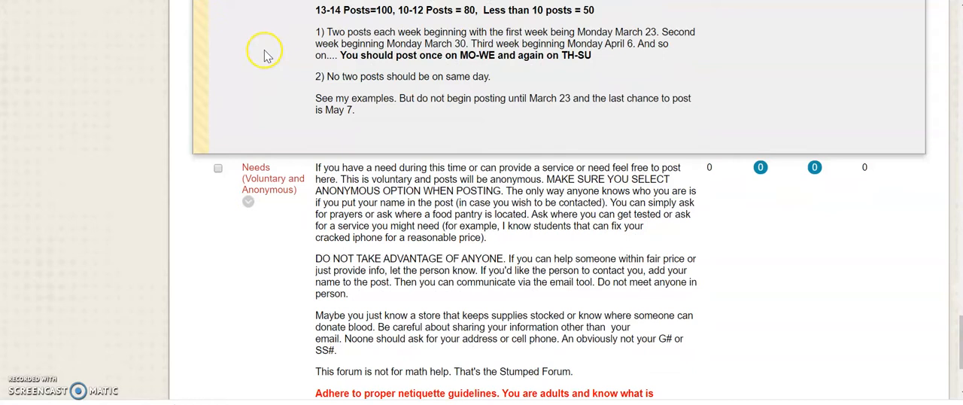
{"action": "scroll", "coordinate": [265, 55], "scroll_direction": "down", "scroll_amount": 1}
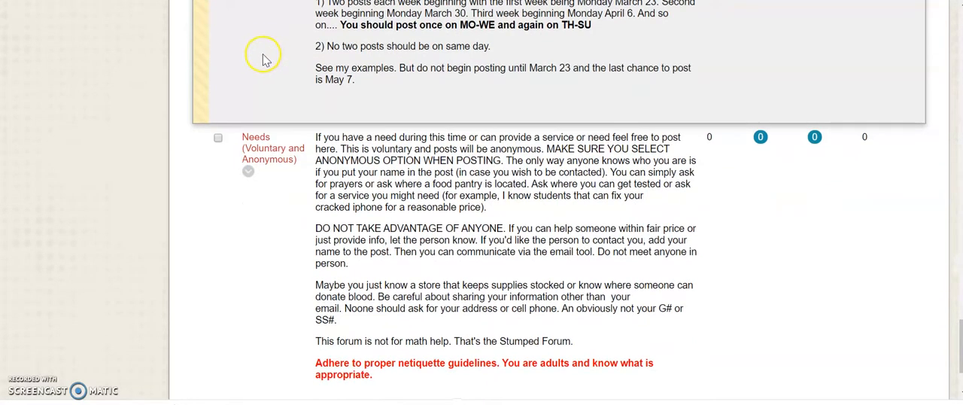
Recheck the Attendance Forum's weekly check-in rules, grading scale and posting dates
{"action": "scroll", "coordinate": [264, 60], "scroll_direction": "up", "scroll_amount": 5}
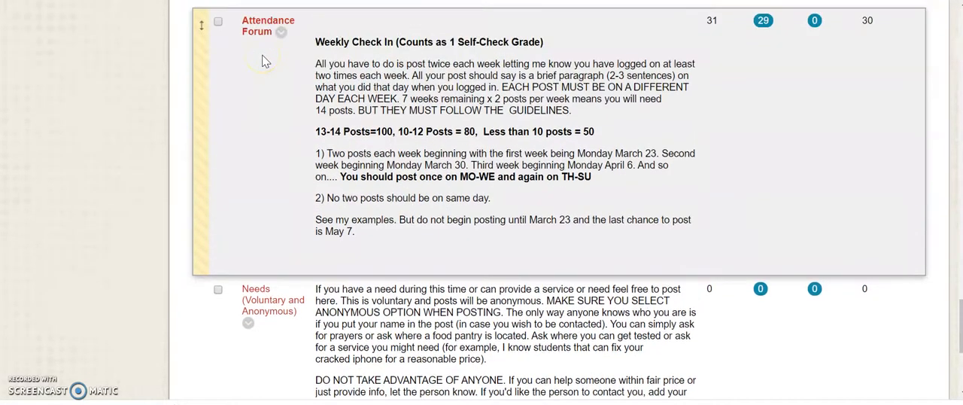
{"action": "scroll", "coordinate": [264, 74], "scroll_direction": "down", "scroll_amount": 1}
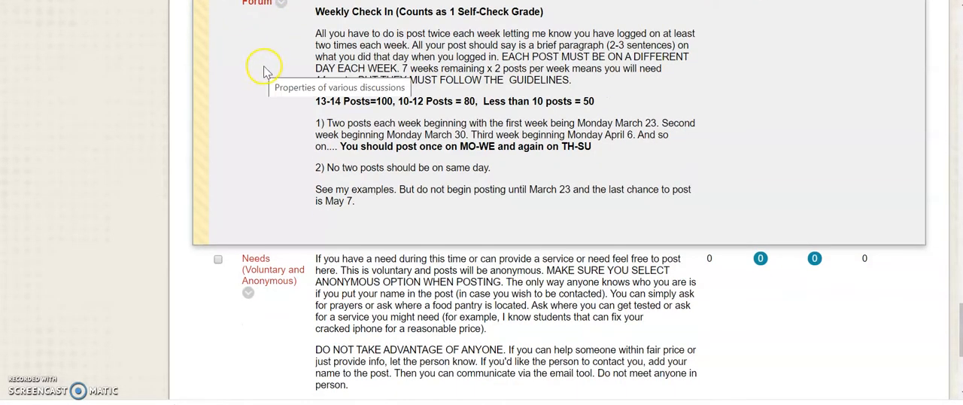
{"action": "scroll", "coordinate": [264, 81], "scroll_direction": "down", "scroll_amount": 1}
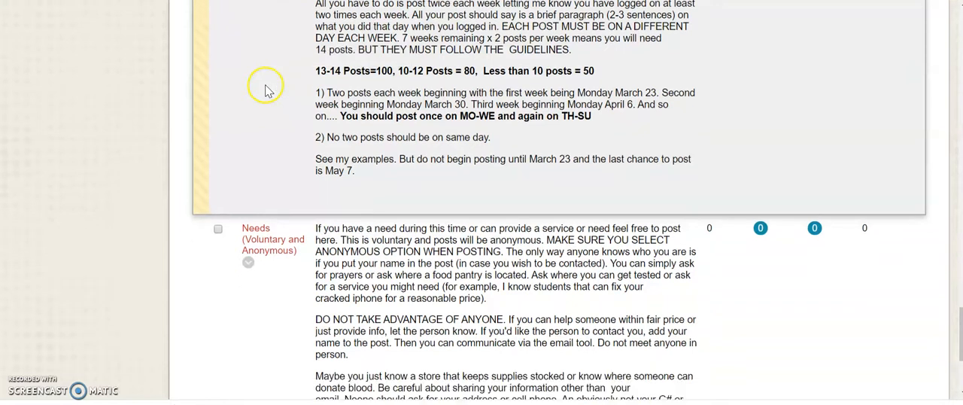
{"action": "scroll", "coordinate": [272, 71], "scroll_direction": "up", "scroll_amount": 2}
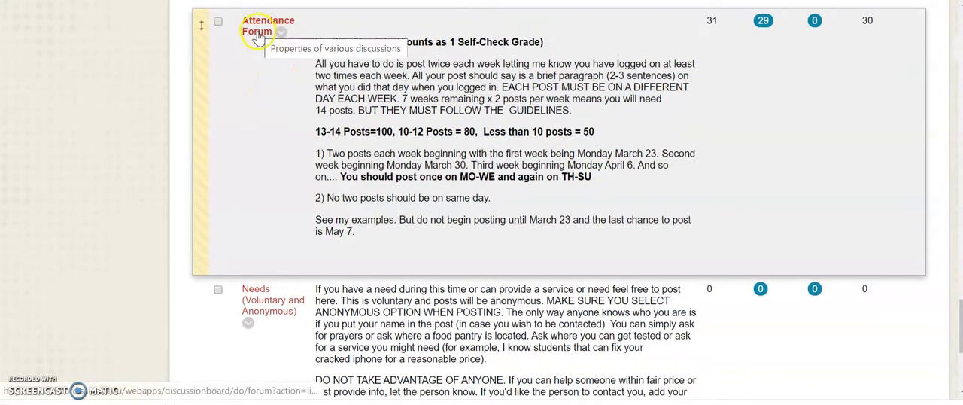
Return to the Stumped Forum's entry, reviewing its grading, posting guidelines and subscription notice on the way
{"action": "scroll", "coordinate": [267, 104], "scroll_direction": "up", "scroll_amount": 10}
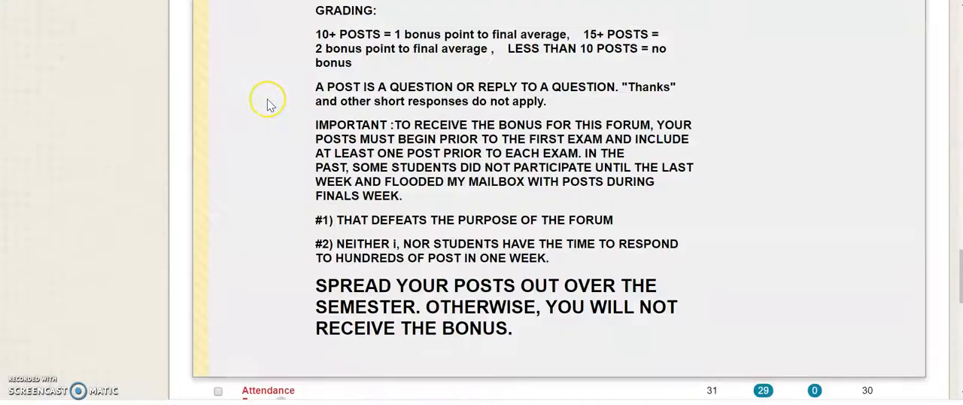
{"action": "scroll", "coordinate": [267, 103], "scroll_direction": "up", "scroll_amount": 8}
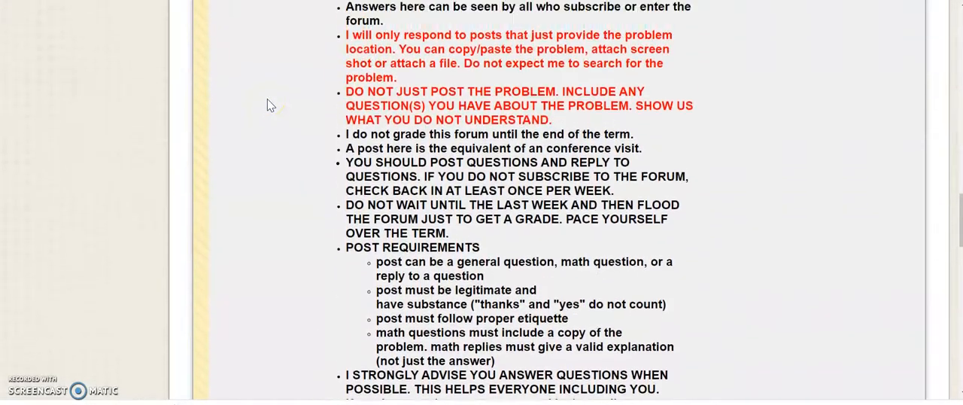
{"action": "scroll", "coordinate": [268, 101], "scroll_direction": "up", "scroll_amount": 8}
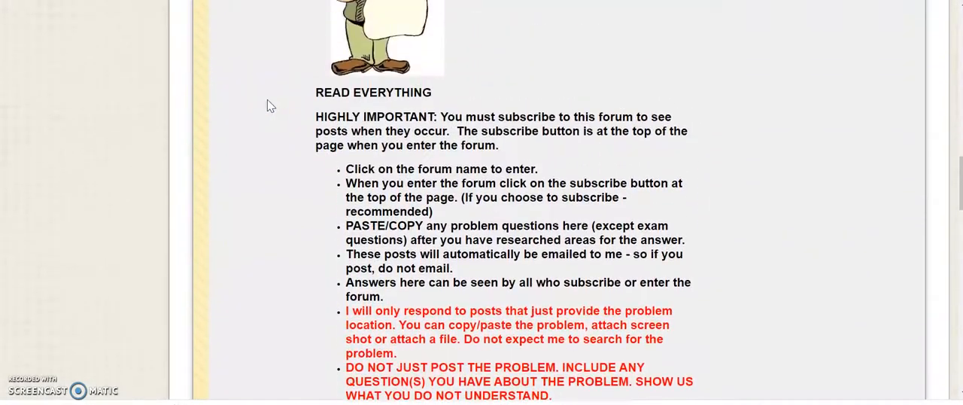
{"action": "scroll", "coordinate": [267, 105], "scroll_direction": "up", "scroll_amount": 6}
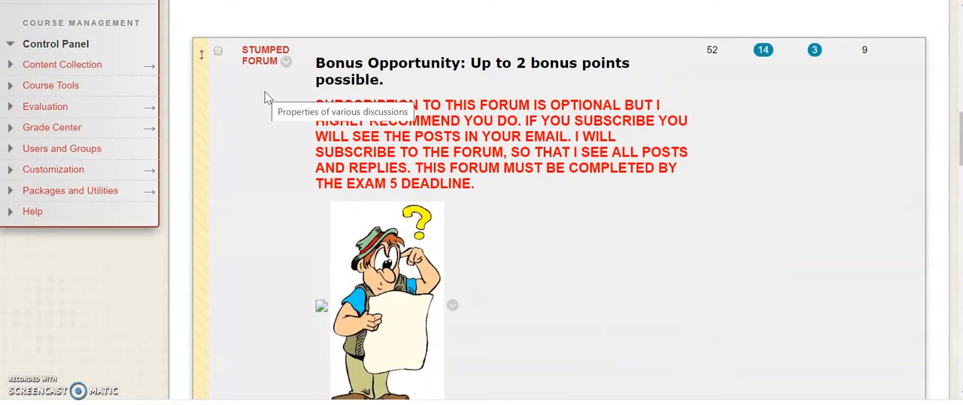
{"action": "left_click", "coordinate": [260, 60]}
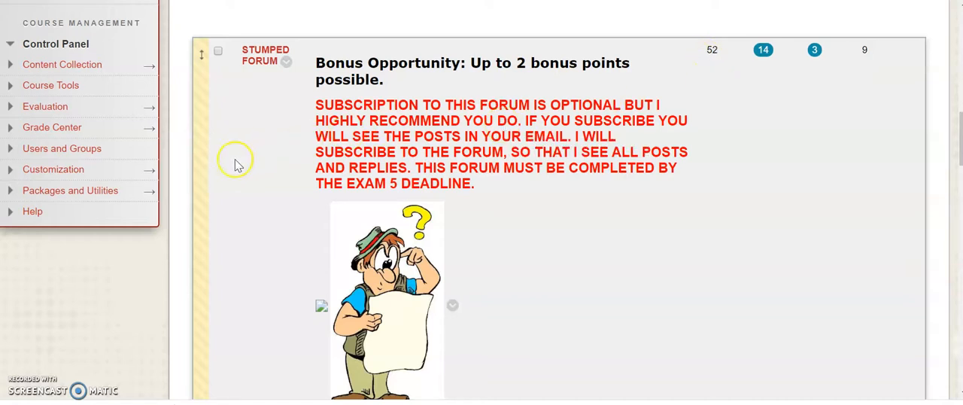
Review the Stumped Forum's description from the subscription notice to the closing bonus reminder, ending at the Attendance Forum
{"action": "scroll", "coordinate": [250, 149], "scroll_direction": "down", "scroll_amount": 1}
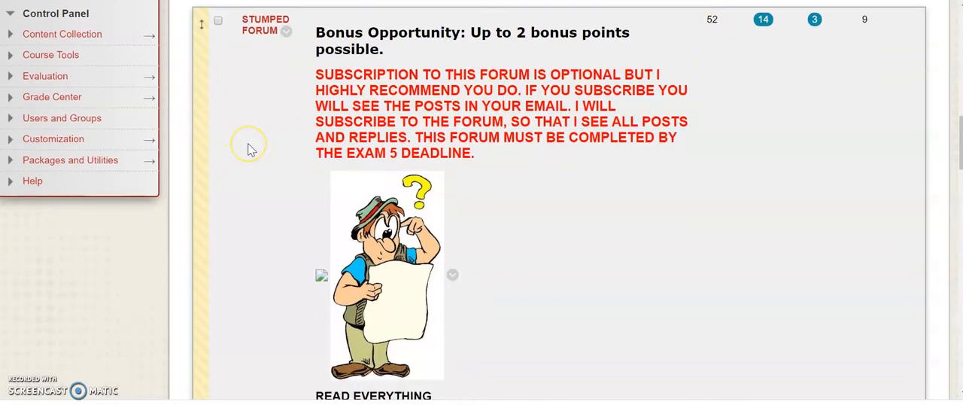
{"action": "scroll", "coordinate": [252, 149], "scroll_direction": "down", "scroll_amount": 5}
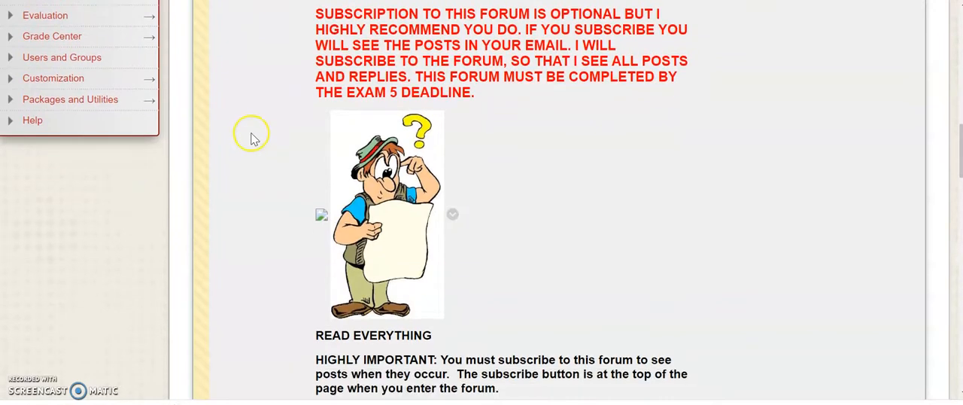
{"action": "scroll", "coordinate": [258, 118], "scroll_direction": "down", "scroll_amount": 8}
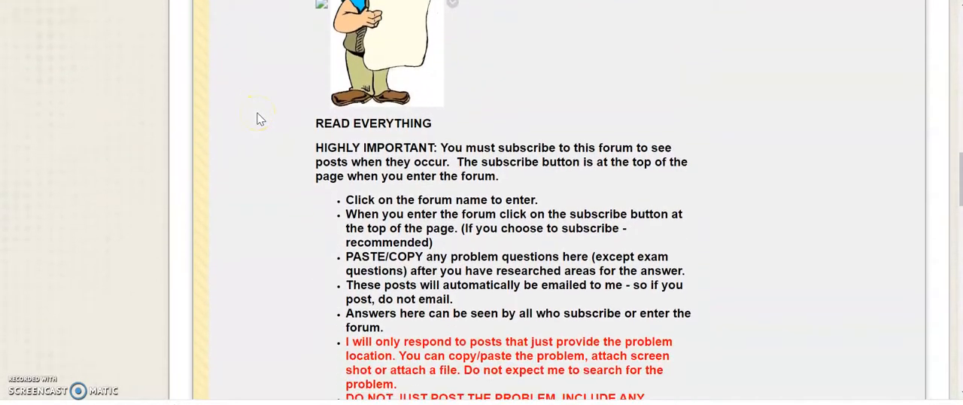
{"action": "scroll", "coordinate": [259, 119], "scroll_direction": "down", "scroll_amount": 9}
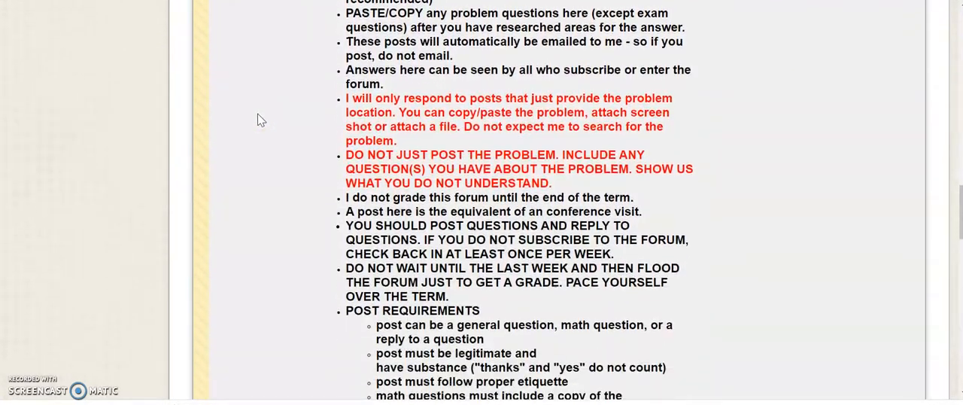
{"action": "scroll", "coordinate": [260, 120], "scroll_direction": "down", "scroll_amount": 10}
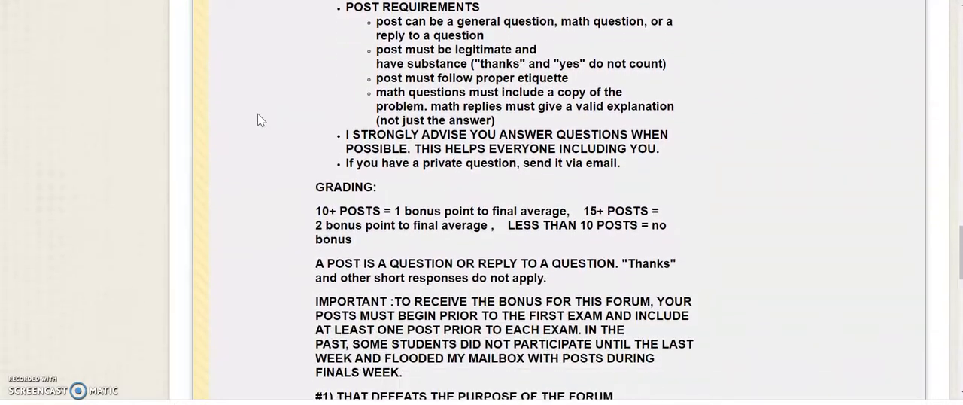
{"action": "scroll", "coordinate": [259, 120], "scroll_direction": "down", "scroll_amount": 8}
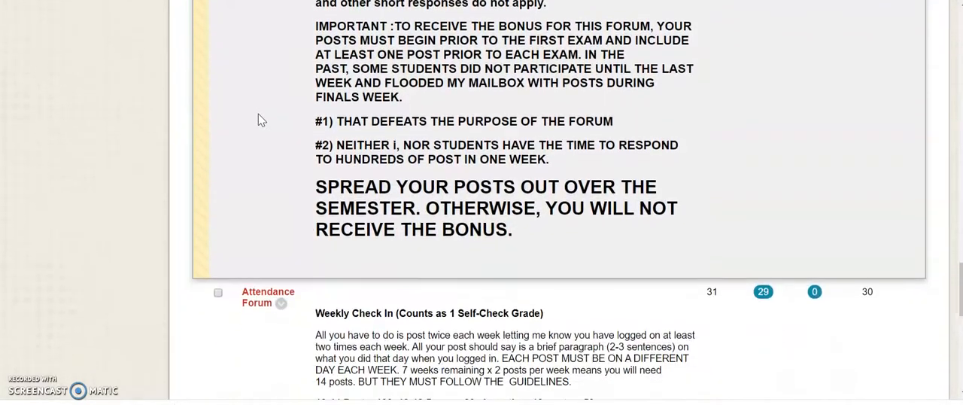
{"action": "scroll", "coordinate": [259, 119], "scroll_direction": "down", "scroll_amount": 5}
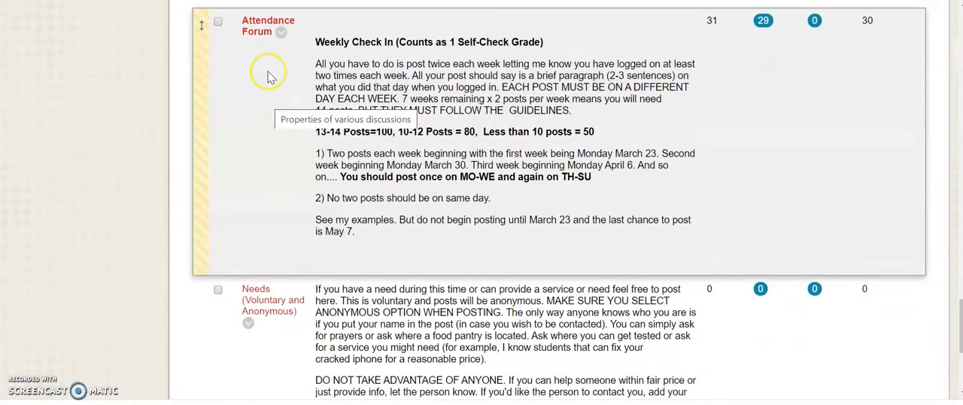
Examine the Needs (Voluntary and Anonymous) forum's purpose, its anonymous posting option and its safety and netiquette rules
{"action": "scroll", "coordinate": [264, 60], "scroll_direction": "down", "scroll_amount": 1}
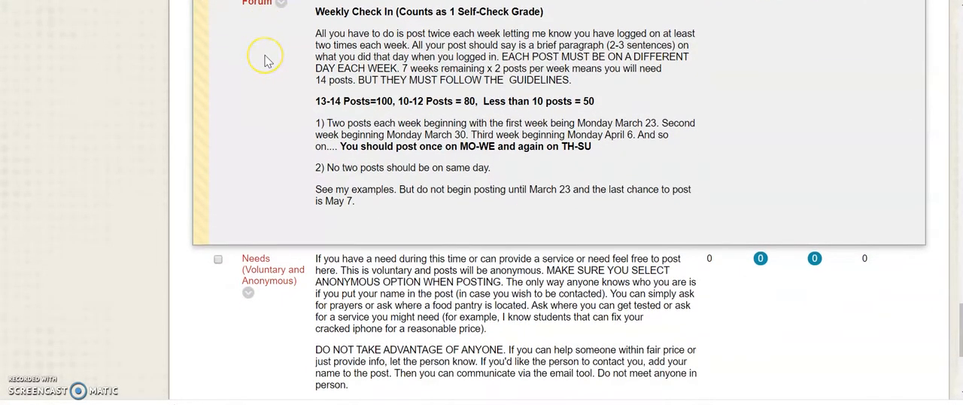
{"action": "scroll", "coordinate": [265, 60], "scroll_direction": "down", "scroll_amount": 2}
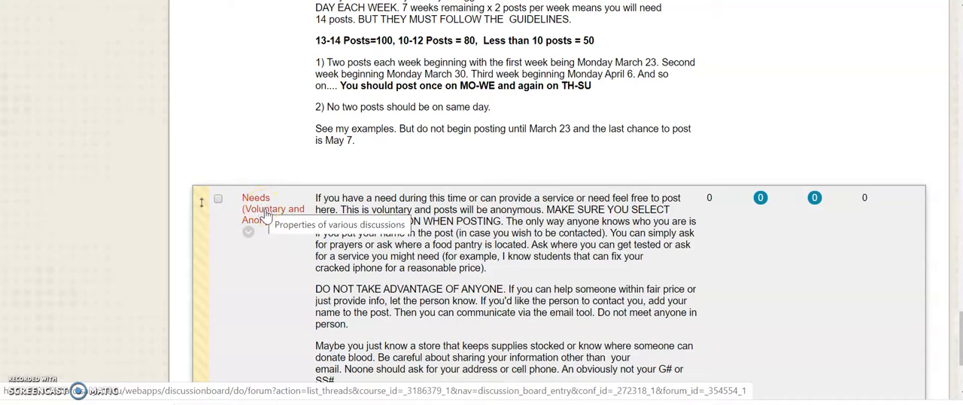
{"action": "scroll", "coordinate": [266, 213], "scroll_direction": "down", "scroll_amount": 1}
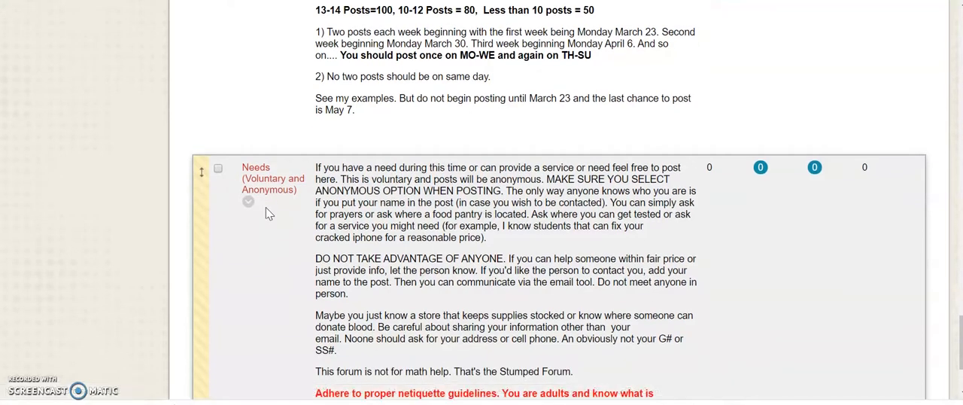
{"action": "scroll", "coordinate": [265, 209], "scroll_direction": "down", "scroll_amount": 1}
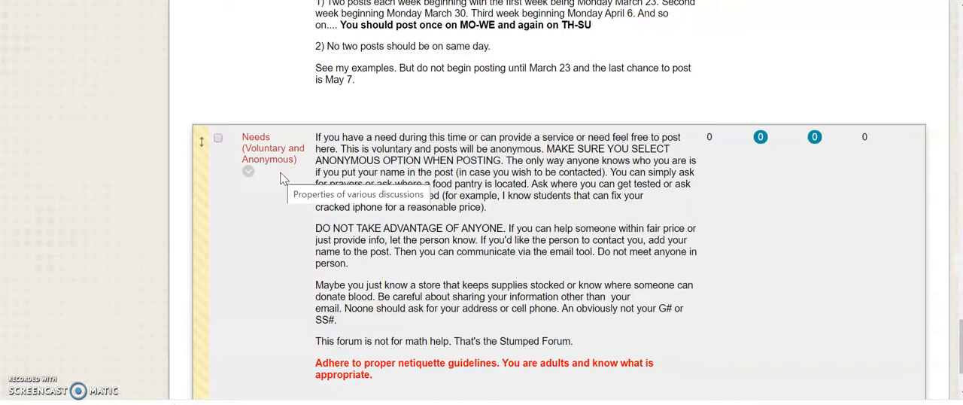
{"action": "scroll", "coordinate": [281, 176], "scroll_direction": "up", "scroll_amount": 1}
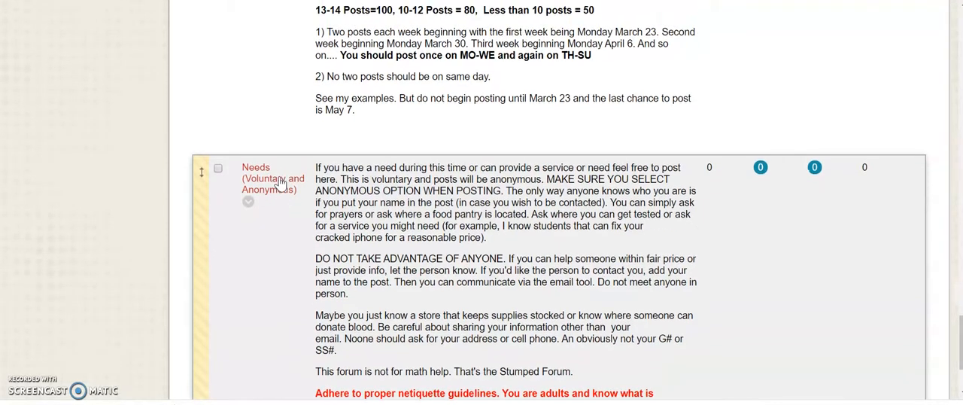
{"action": "left_click", "coordinate": [280, 189]}
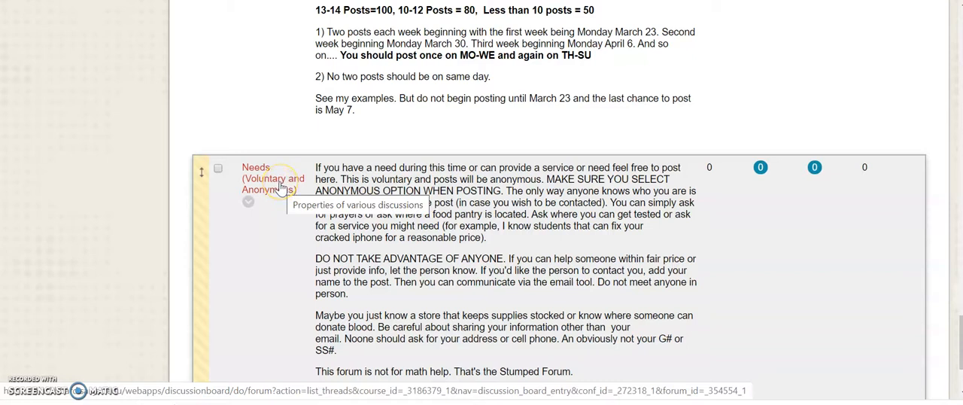
{"action": "scroll", "coordinate": [281, 186], "scroll_direction": "up", "scroll_amount": 1}
{"action": "left_click", "coordinate": [281, 212]}
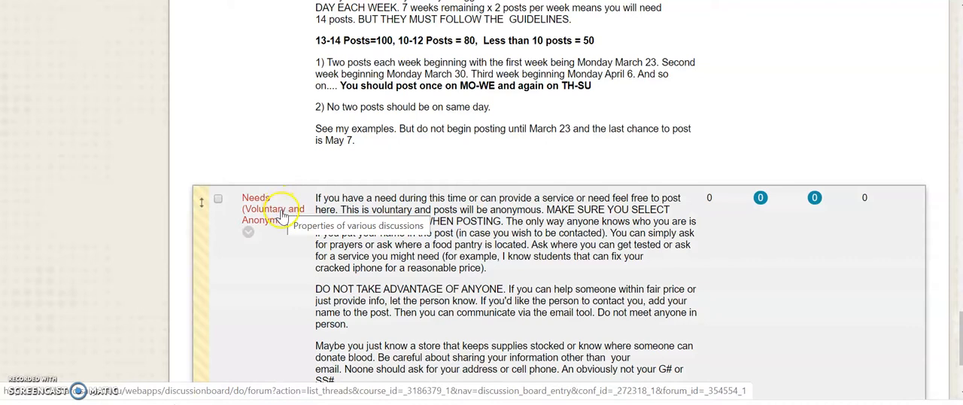
Look back over the Needs and Attendance forum descriptions and return to the Stumped Forum's grading and bonus rules
{"action": "scroll", "coordinate": [282, 216], "scroll_direction": "up", "scroll_amount": 1}
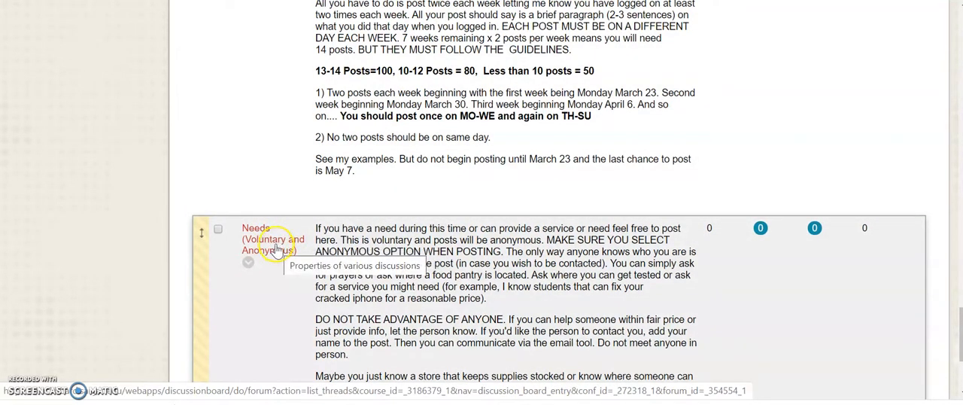
{"action": "scroll", "coordinate": [276, 241], "scroll_direction": "up", "scroll_amount": 3}
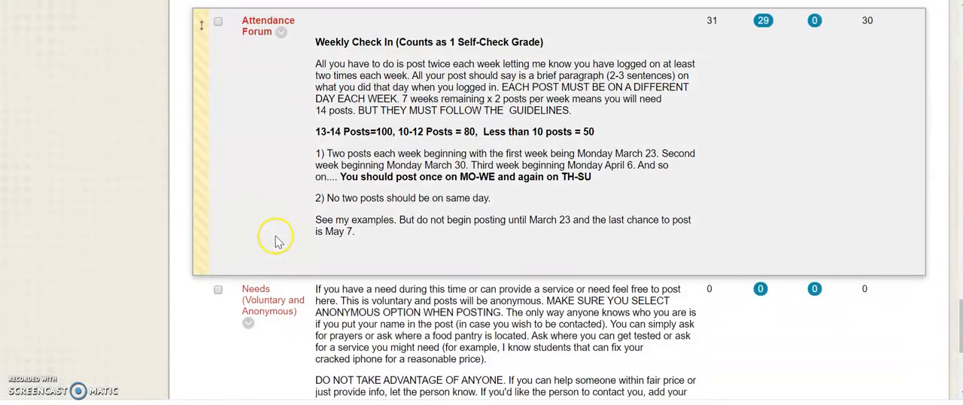
{"action": "scroll", "coordinate": [274, 213], "scroll_direction": "up", "scroll_amount": 3}
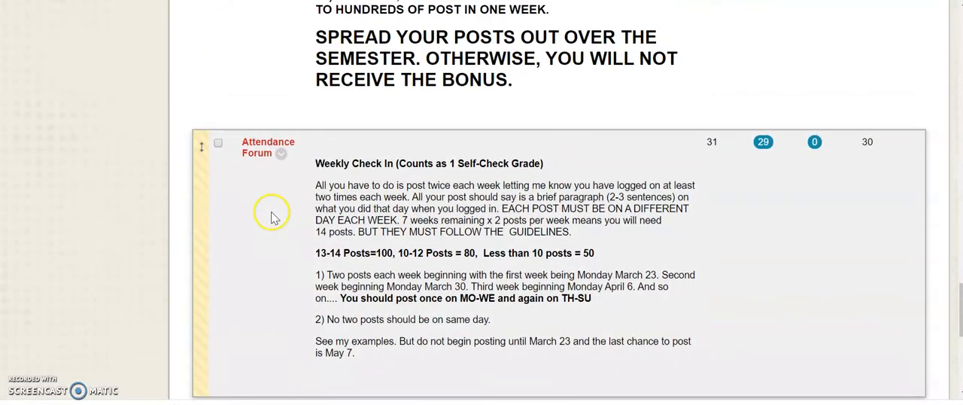
{"action": "scroll", "coordinate": [271, 214], "scroll_direction": "down", "scroll_amount": 8}
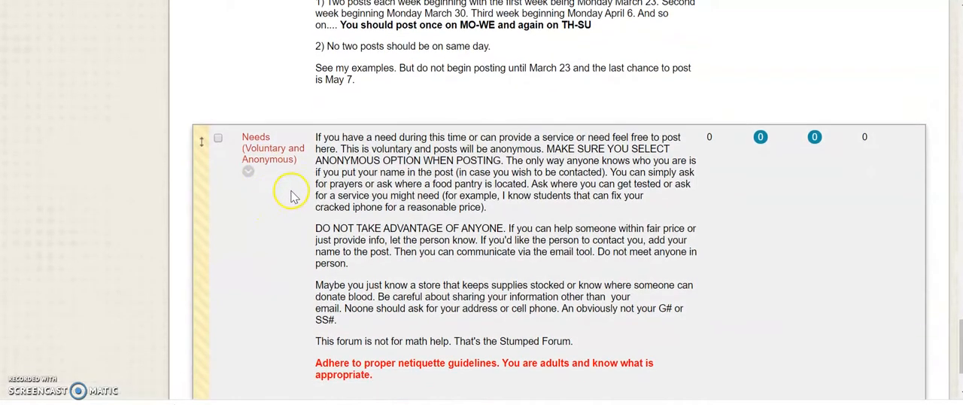
{"action": "scroll", "coordinate": [290, 197], "scroll_direction": "up", "scroll_amount": 7}
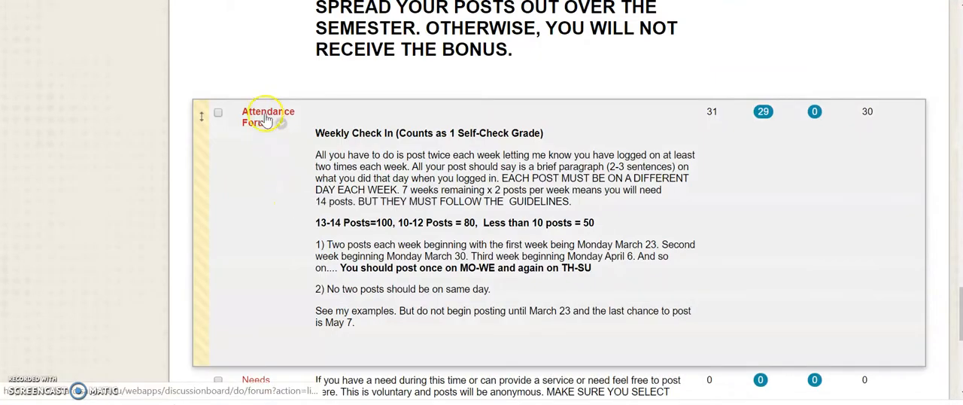
{"action": "scroll", "coordinate": [259, 95], "scroll_direction": "up", "scroll_amount": 10}
{"action": "scroll", "coordinate": [264, 98], "scroll_direction": "up", "scroll_amount": 11}
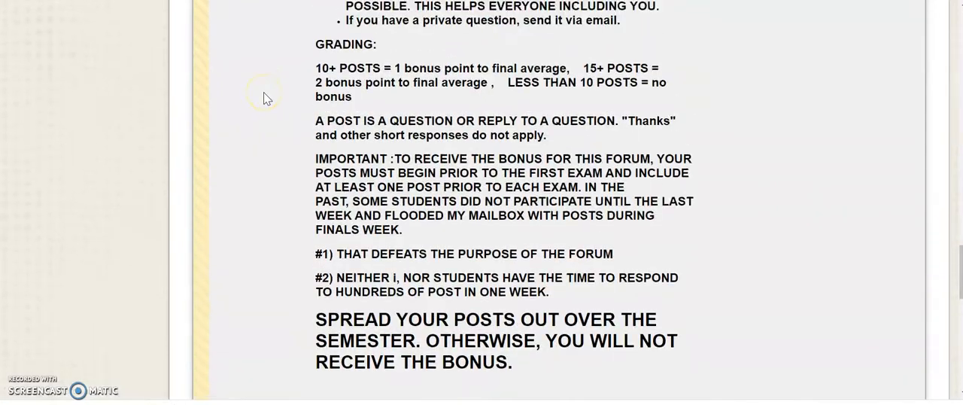
Review the Introductions entry and the Stumped Forum's posting guidelines, grading and bonus rules, ending at the Stumped Forum's title
{"action": "scroll", "coordinate": [265, 93], "scroll_direction": "up", "scroll_amount": 20}
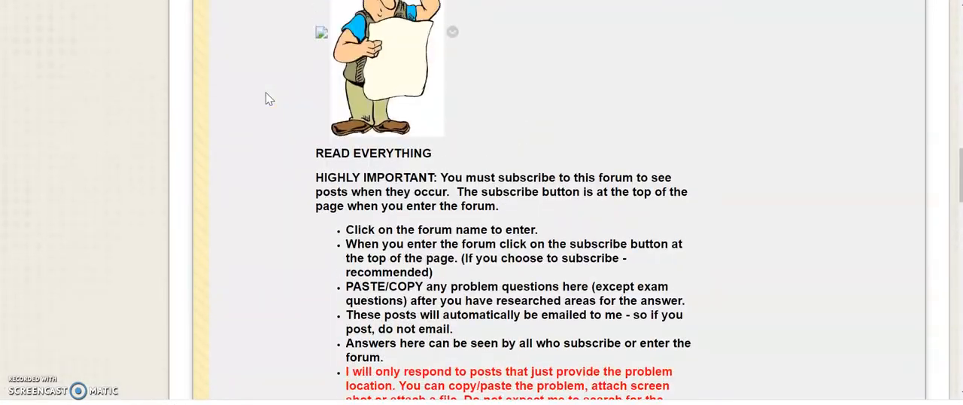
{"action": "scroll", "coordinate": [266, 93], "scroll_direction": "up", "scroll_amount": 12}
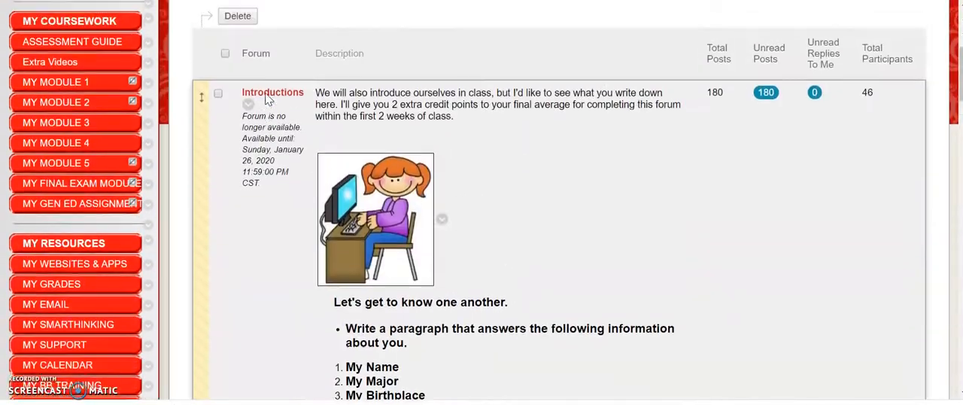
{"action": "scroll", "coordinate": [267, 103], "scroll_direction": "down", "scroll_amount": 8}
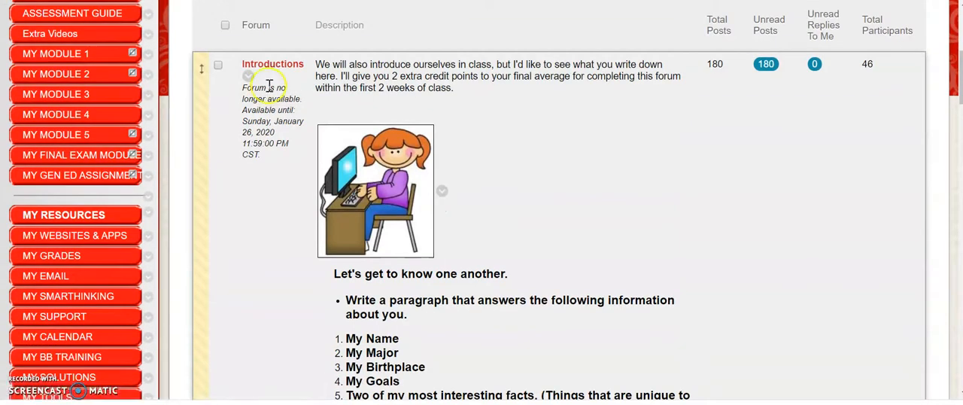
{"action": "scroll", "coordinate": [273, 92], "scroll_direction": "down", "scroll_amount": 20}
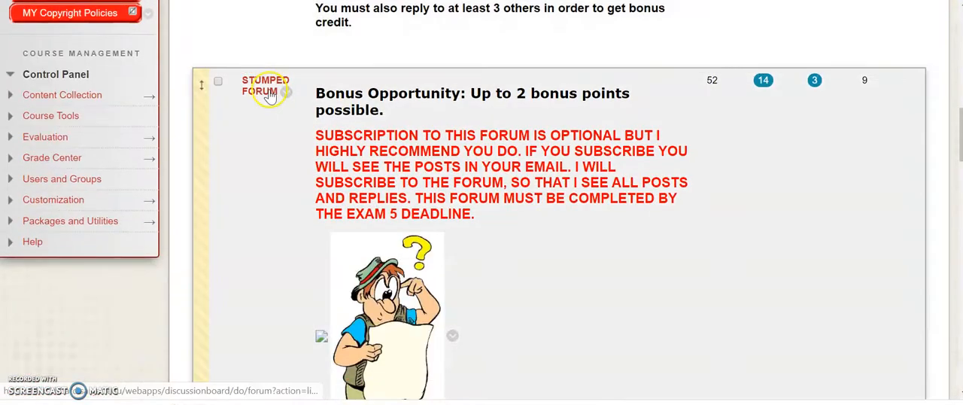
{"action": "scroll", "coordinate": [270, 96], "scroll_direction": "down", "scroll_amount": 9}
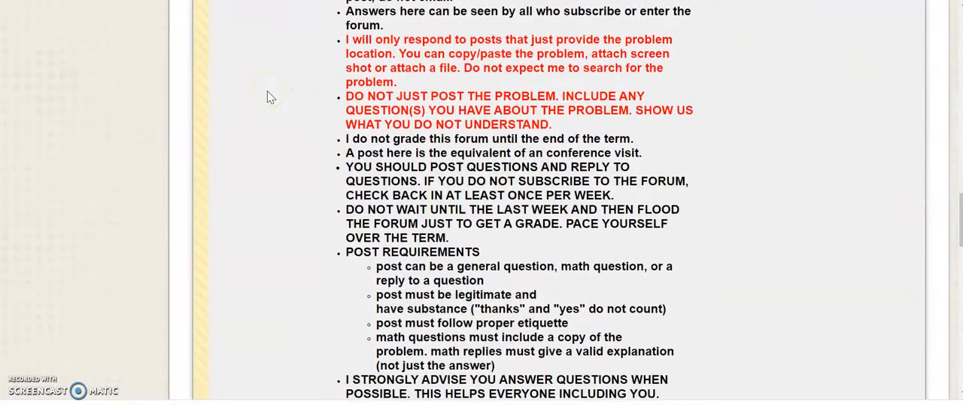
{"action": "scroll", "coordinate": [267, 91], "scroll_direction": "down", "scroll_amount": 15}
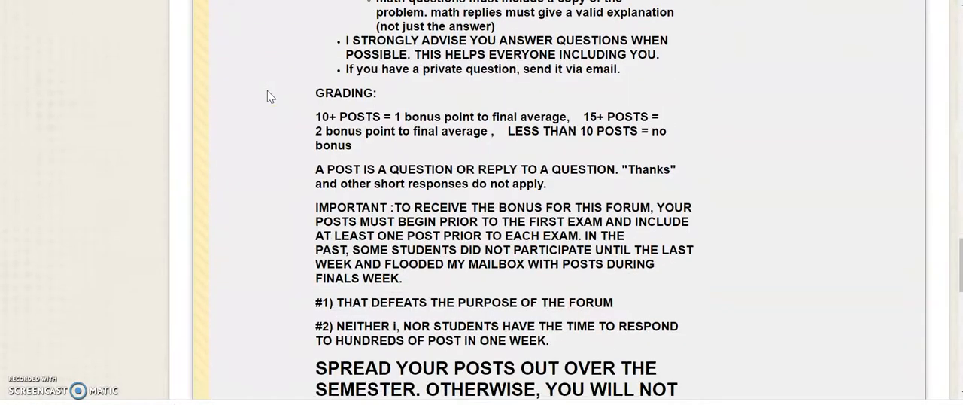
{"action": "scroll", "coordinate": [268, 90], "scroll_direction": "up", "scroll_amount": 20}
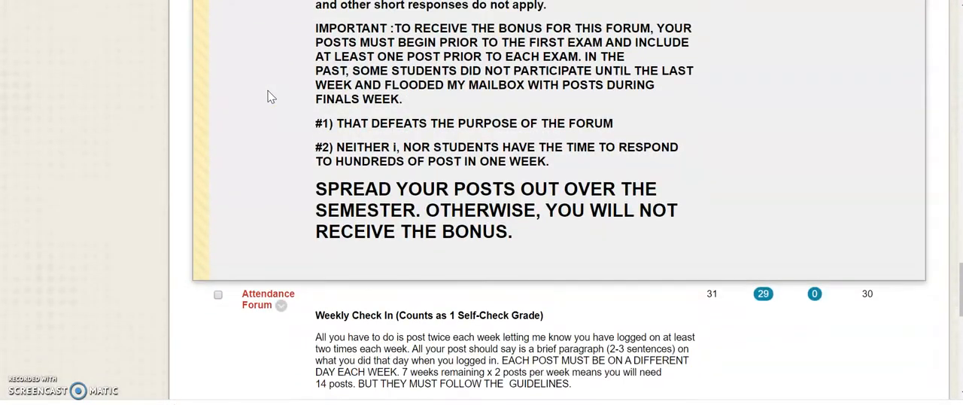
{"action": "scroll", "coordinate": [268, 91], "scroll_direction": "up", "scroll_amount": 12}
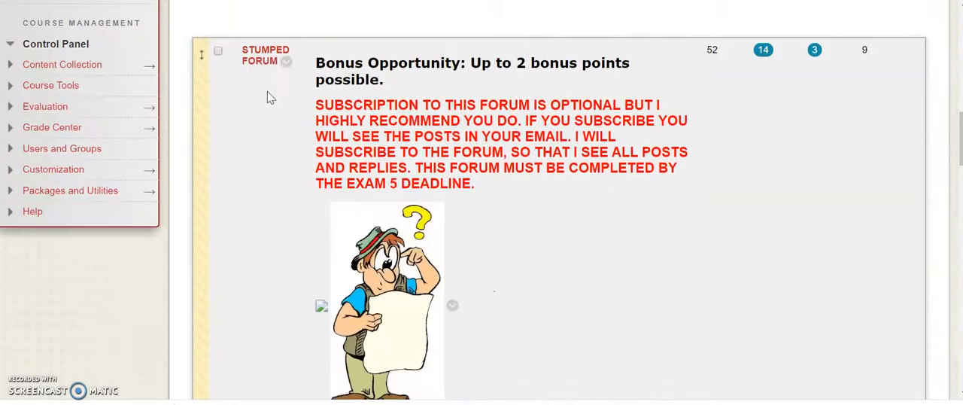
{"action": "left_click", "coordinate": [257, 88]}
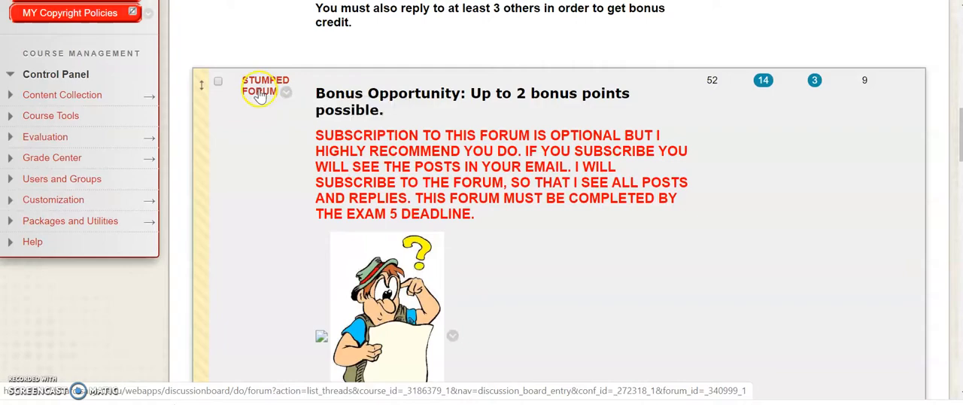
Look through the forum list in order, from Introductions through the Stumped and Attendance forums to Needs (Voluntary and Anonymous)
{"action": "scroll", "coordinate": [255, 90], "scroll_direction": "up", "scroll_amount": 10}
{"action": "scroll", "coordinate": [264, 90], "scroll_direction": "up", "scroll_amount": 2}
{"action": "scroll", "coordinate": [275, 173], "scroll_direction": "down", "scroll_amount": 1}
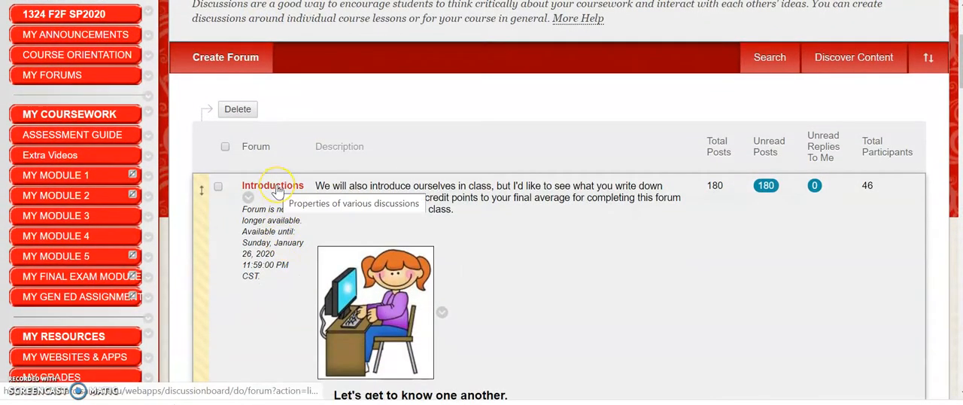
{"action": "scroll", "coordinate": [276, 190], "scroll_direction": "down", "scroll_amount": 5}
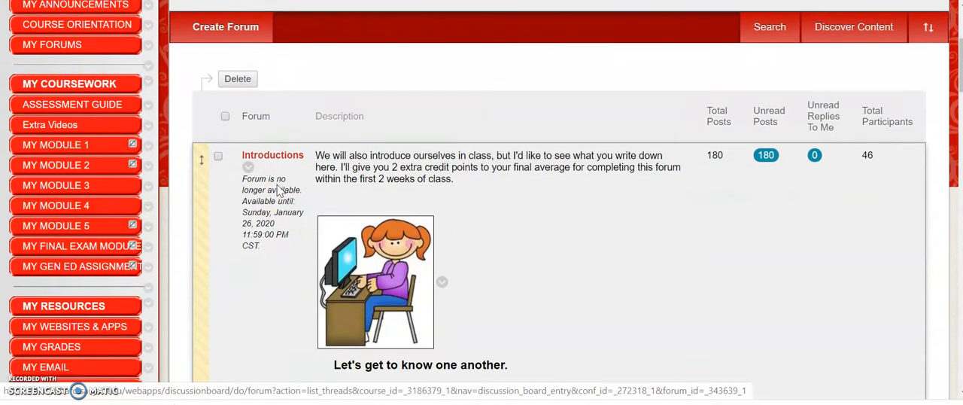
{"action": "scroll", "coordinate": [277, 190], "scroll_direction": "down", "scroll_amount": 3}
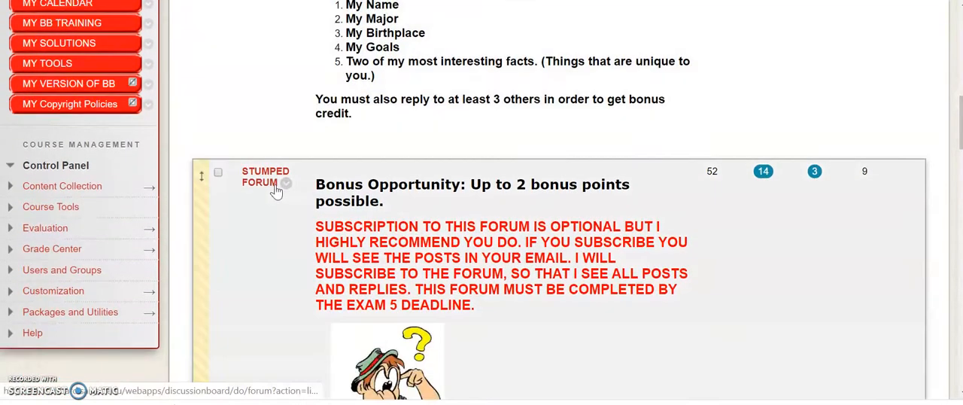
{"action": "left_click", "coordinate": [254, 173]}
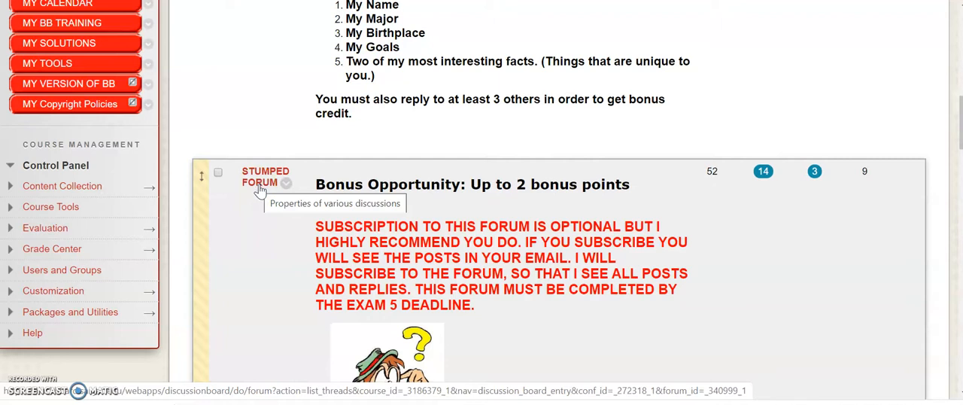
{"action": "scroll", "coordinate": [258, 190], "scroll_direction": "down", "scroll_amount": 3}
{"action": "scroll", "coordinate": [259, 190], "scroll_direction": "down", "scroll_amount": 4}
{"action": "scroll", "coordinate": [258, 190], "scroll_direction": "down", "scroll_amount": 6}
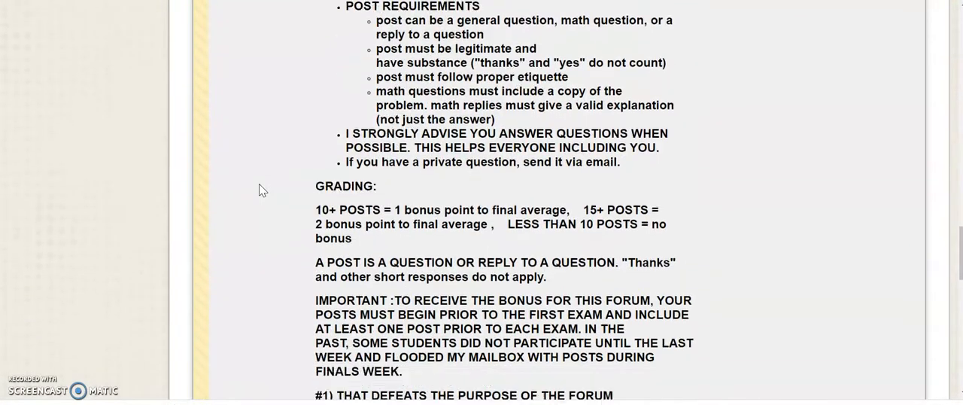
{"action": "scroll", "coordinate": [258, 190], "scroll_direction": "down", "scroll_amount": 7}
{"action": "left_click", "coordinate": [255, 121]}
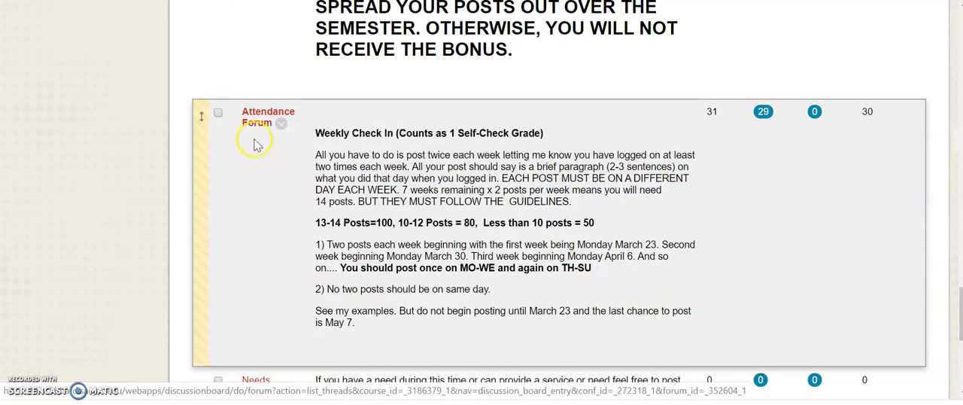
{"action": "scroll", "coordinate": [256, 143], "scroll_direction": "down", "scroll_amount": 1}
{"action": "scroll", "coordinate": [258, 146], "scroll_direction": "down", "scroll_amount": 3}
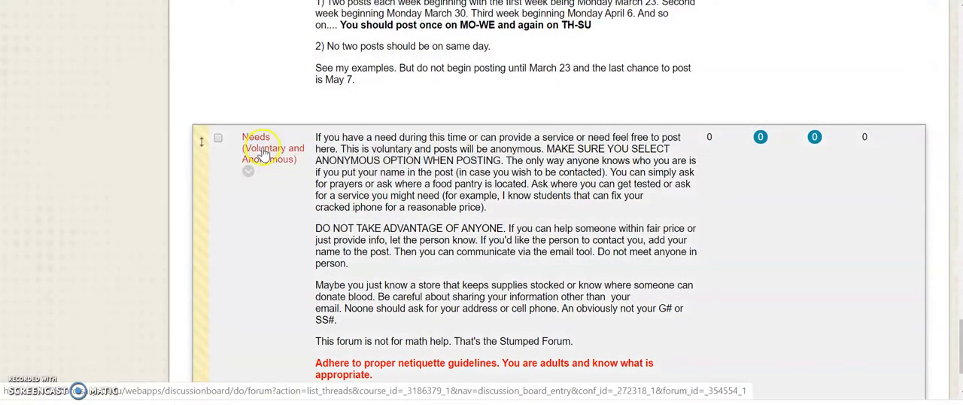
Open the Needs (Voluntary and Anonymous) forum and start a new thread in it
{"action": "left_click", "coordinate": [260, 147]}
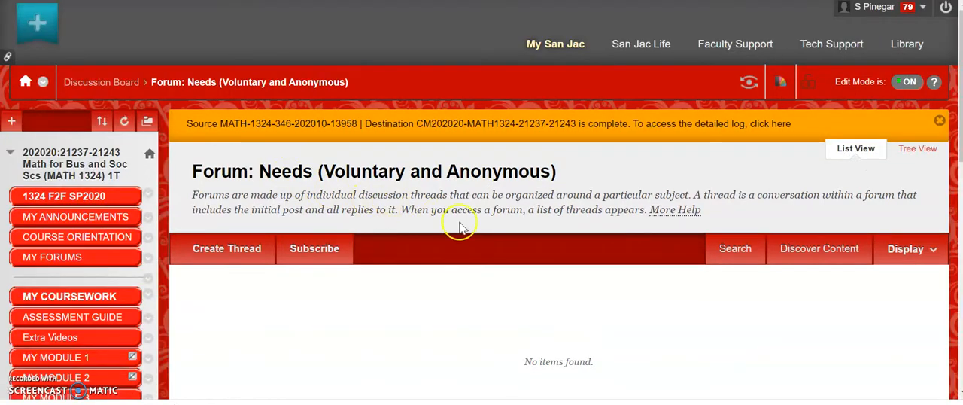
{"action": "scroll", "coordinate": [460, 310], "scroll_direction": "down", "scroll_amount": 1}
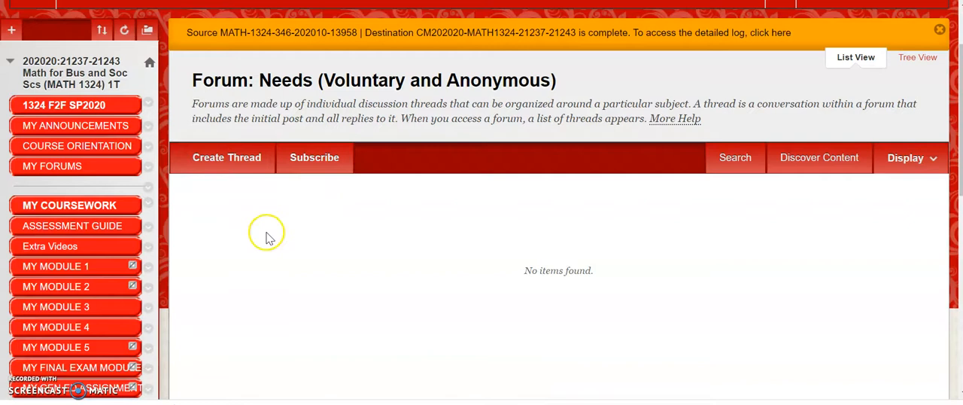
{"action": "left_click", "coordinate": [226, 159]}
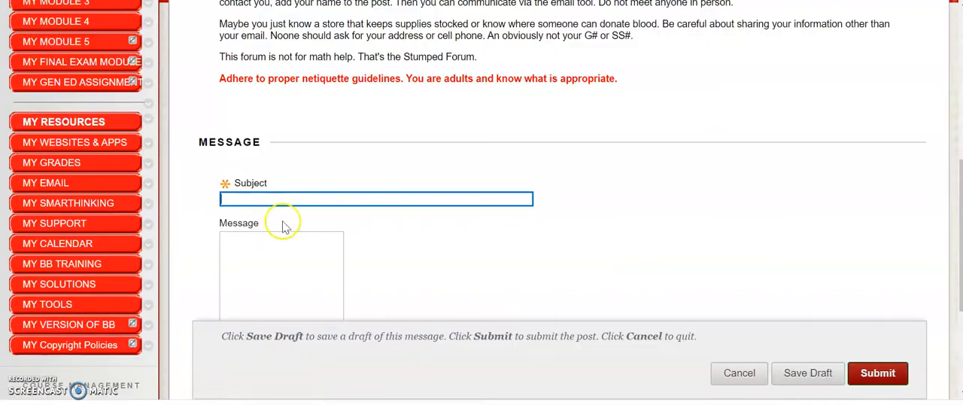
Examine the new thread's subject, message and anonymous posting options, and cancel the thread without submitting it
{"action": "left_click", "coordinate": [355, 202]}
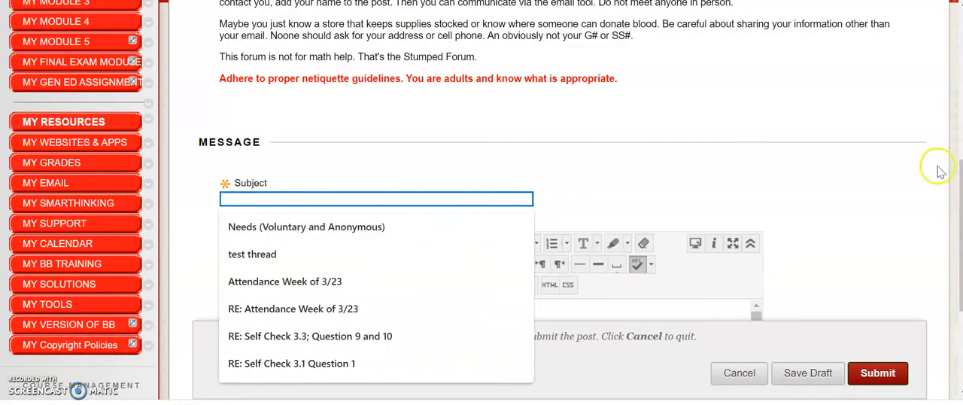
{"action": "scroll", "coordinate": [952, 228], "scroll_direction": "down", "scroll_amount": 3}
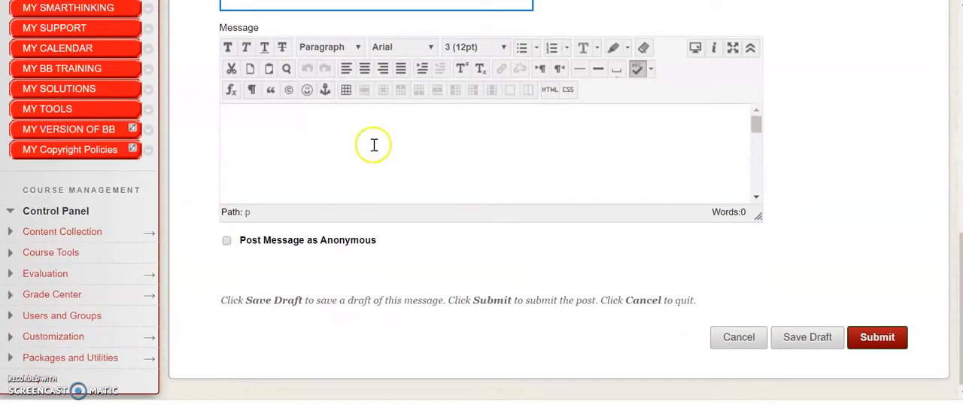
{"action": "left_click", "coordinate": [373, 143]}
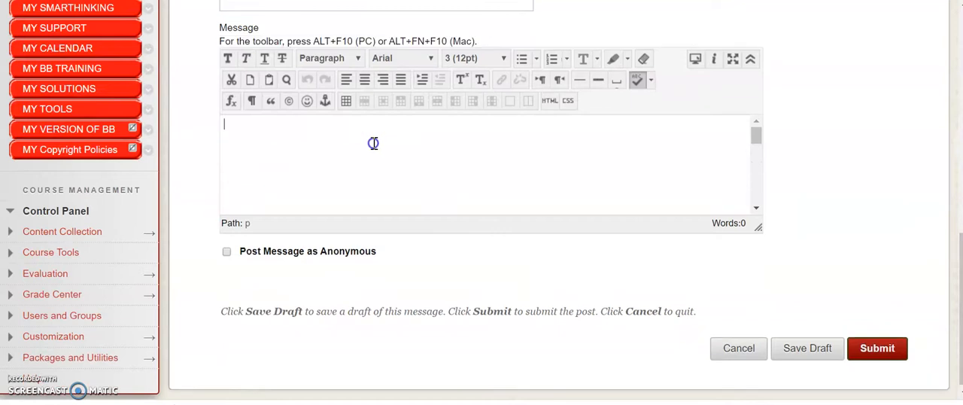
{"action": "left_click", "coordinate": [738, 348]}
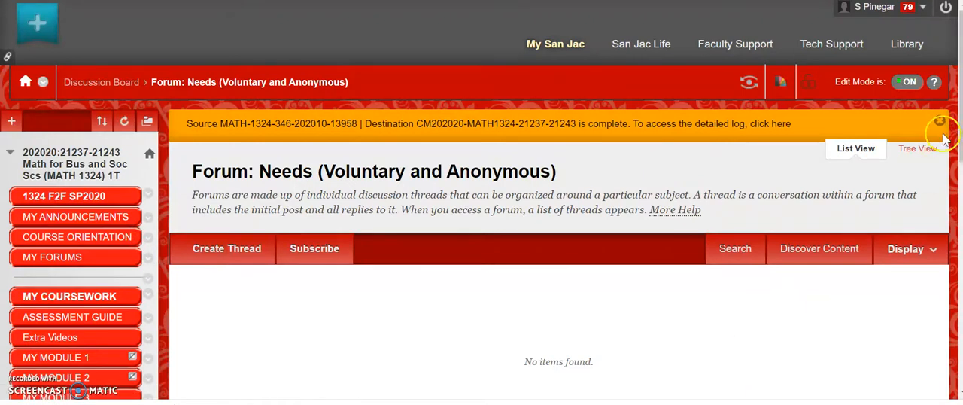
Return to the forum list and view the options available for the Needs (Voluntary and Anonymous) forum
{"action": "scroll", "coordinate": [946, 187], "scroll_direction": "down", "scroll_amount": 3}
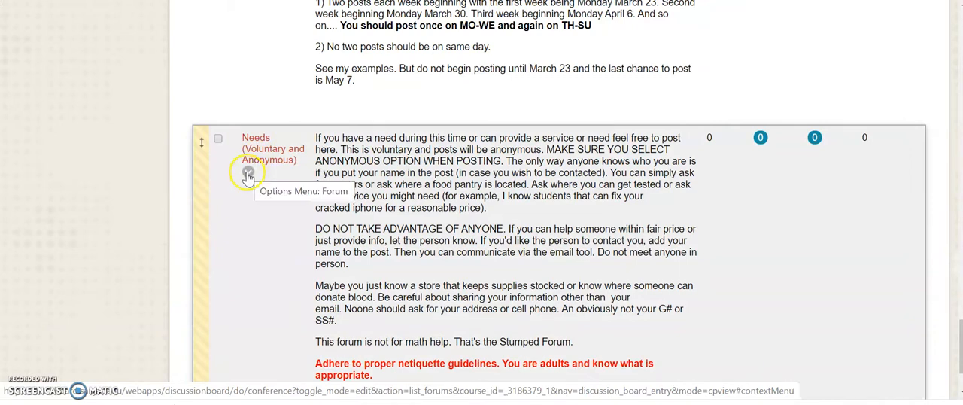
{"action": "left_click", "coordinate": [248, 175]}
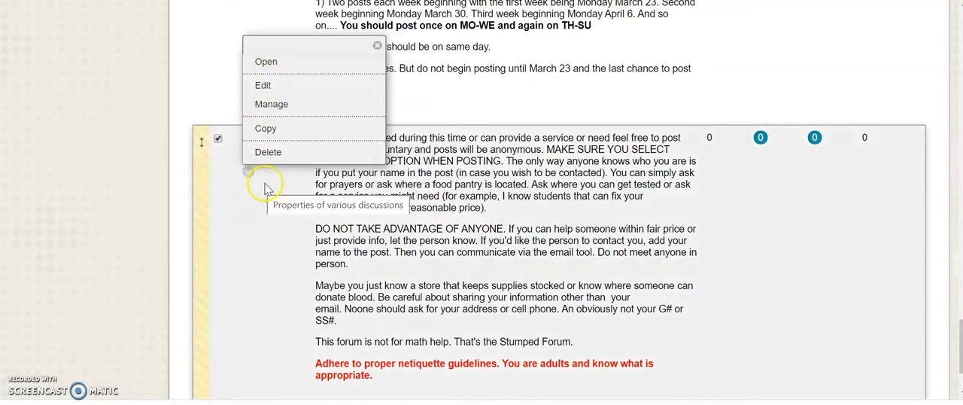
{"action": "left_click", "coordinate": [264, 187]}
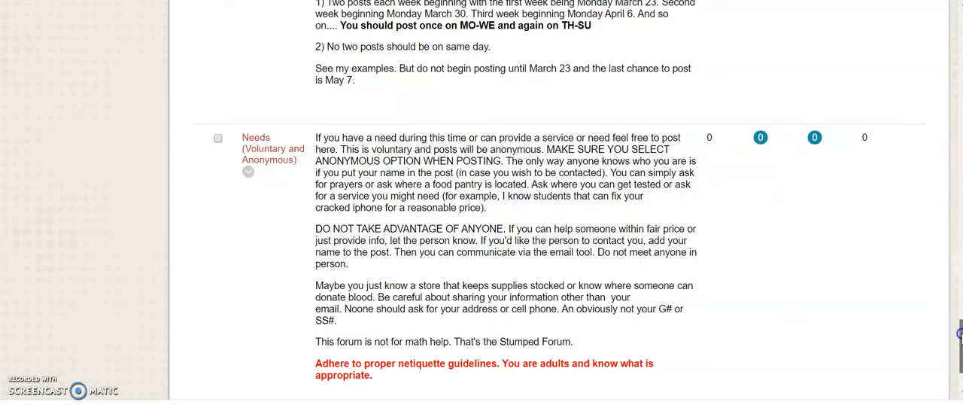
Add a content area named Forums to the course menu, leaving it unavailable to users
{"action": "left_click_drag", "start_coordinate": [960, 334], "coordinate": [960, 22]}
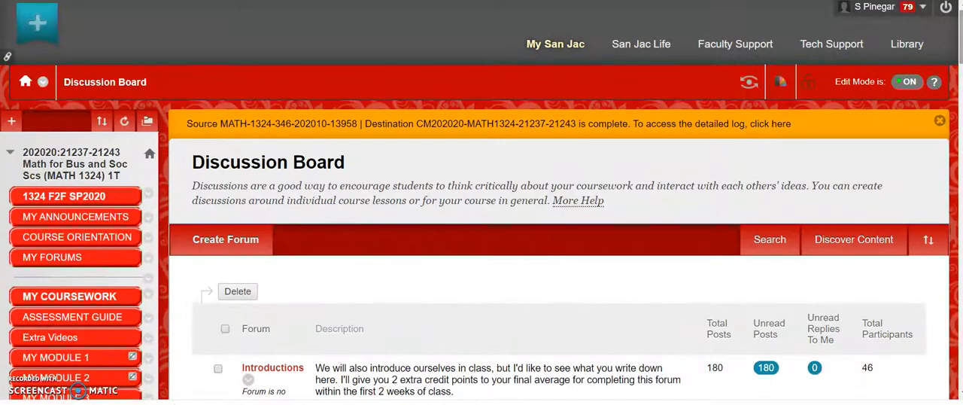
{"action": "left_click", "coordinate": [11, 121]}
{"action": "left_click", "coordinate": [11, 121]}
{"action": "left_click", "coordinate": [11, 121]}
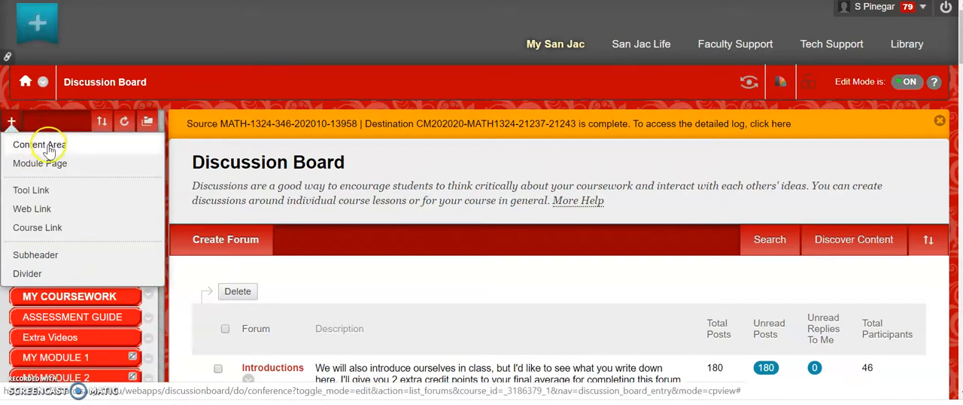
{"action": "left_click", "coordinate": [48, 145]}
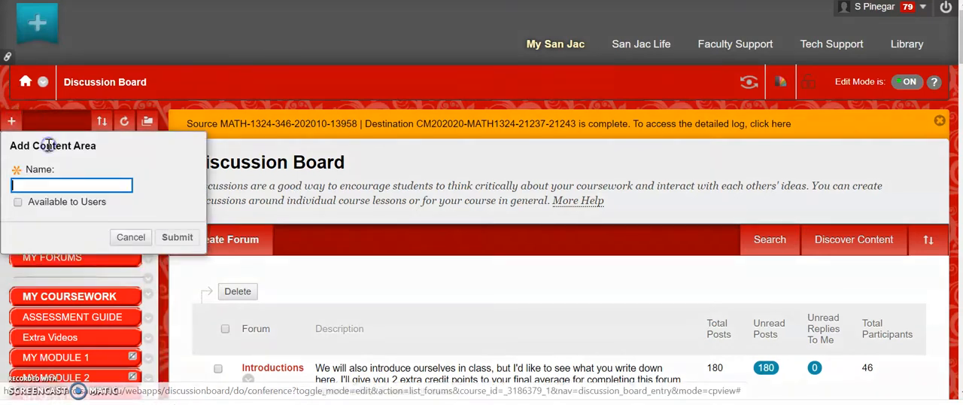
{"action": "left_click", "coordinate": [42, 184]}
{"action": "type", "text": "F"}
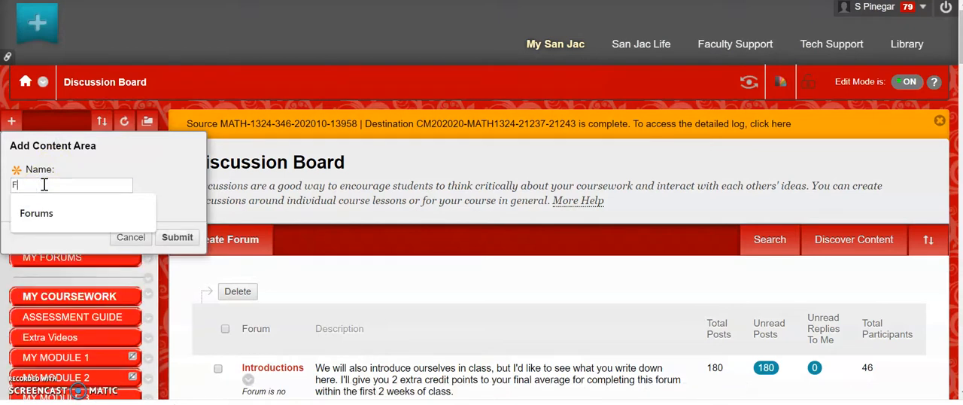
{"action": "type", "text": "orums"}
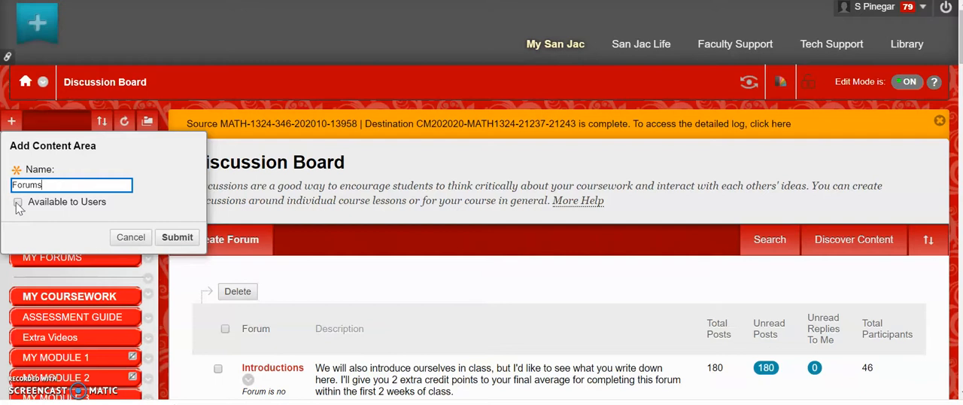
{"action": "left_click", "coordinate": [177, 239]}
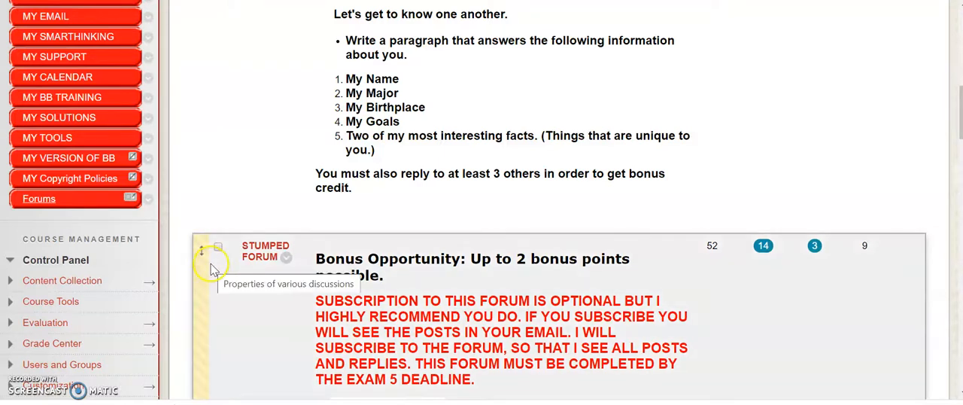
Show the Forums content area's link in the course menu to students
{"action": "left_click", "coordinate": [43, 200]}
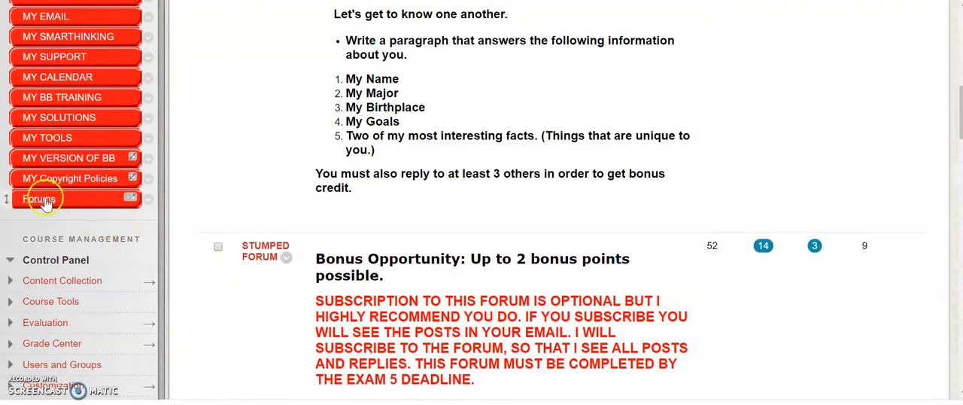
{"action": "left_click", "coordinate": [150, 202]}
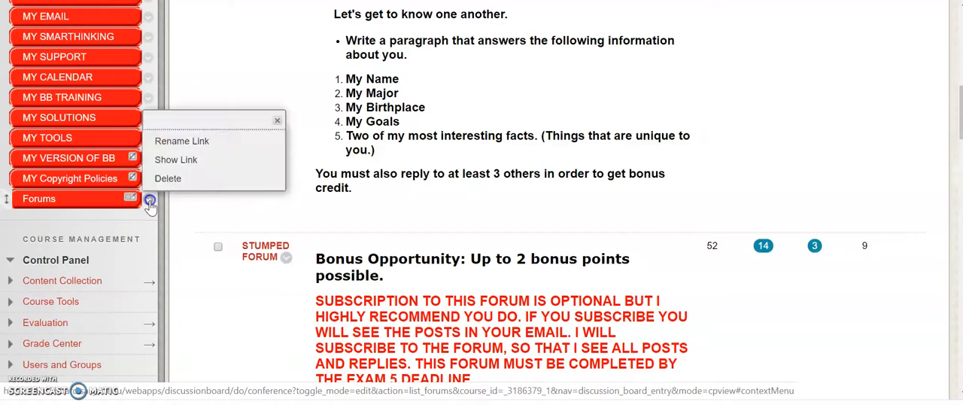
{"action": "left_click", "coordinate": [175, 158]}
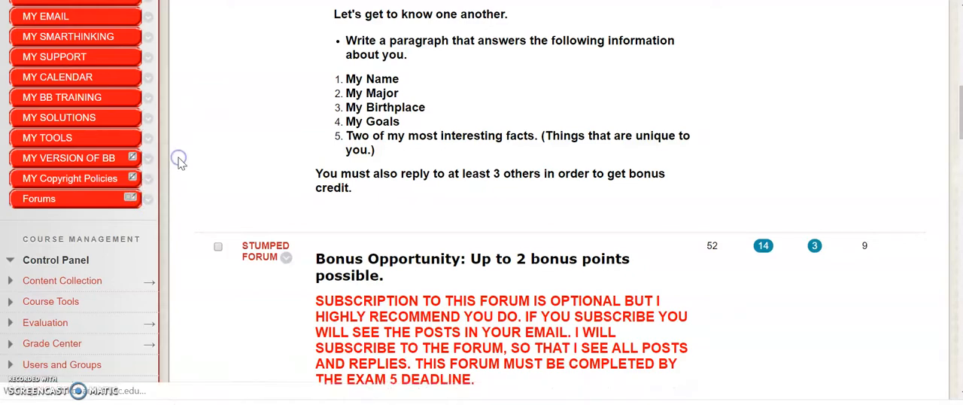
Hide the Forums content area's link in the course menu from students
{"action": "scroll", "coordinate": [200, 228], "scroll_direction": "down", "scroll_amount": 10}
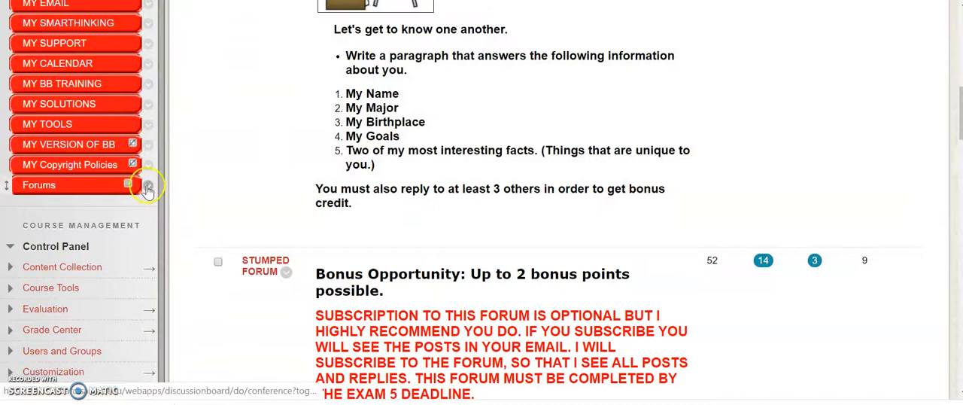
{"action": "left_click", "coordinate": [149, 187]}
{"action": "left_click", "coordinate": [176, 146]}
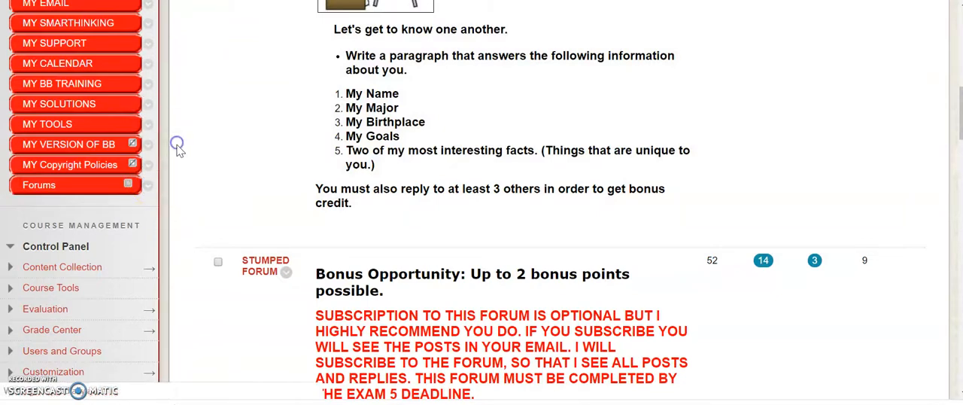
Move the Forums link up the course menu to directly below MY FORUMS
{"action": "scroll", "coordinate": [187, 180], "scroll_direction": "down", "scroll_amount": 5}
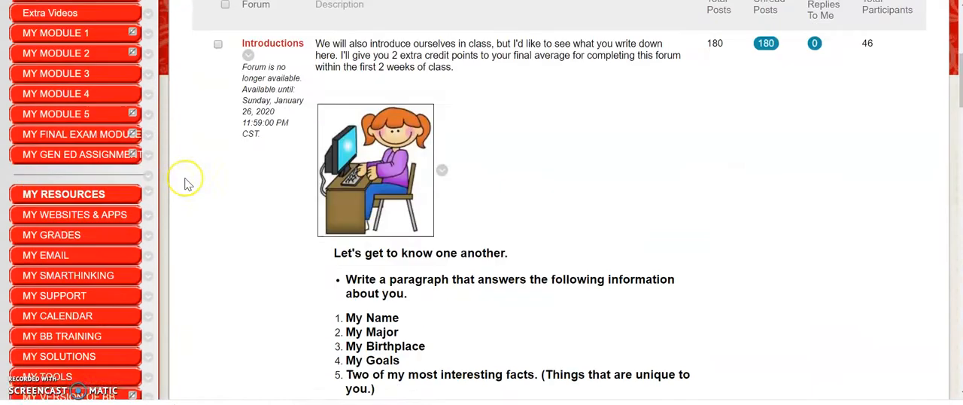
{"action": "scroll", "coordinate": [187, 183], "scroll_direction": "down", "scroll_amount": 4}
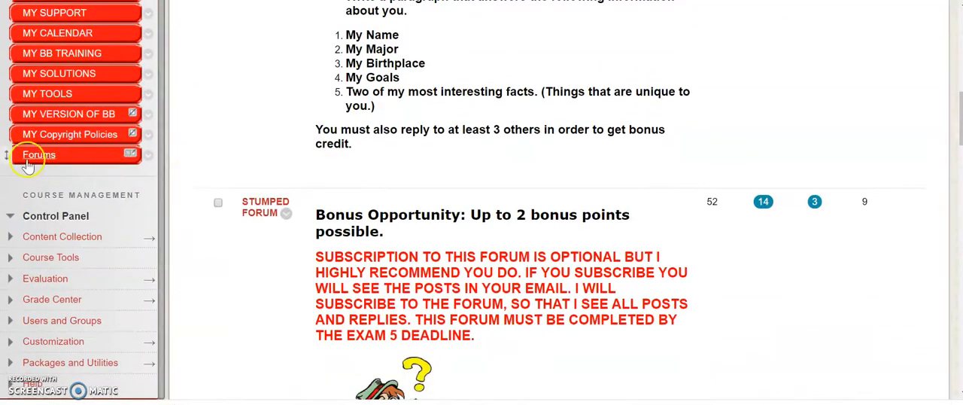
{"action": "left_click_drag", "start_coordinate": [8, 152], "coordinate": [8, 94]}
{"action": "left_click_drag", "start_coordinate": [8, 25], "coordinate": [11, 179]}
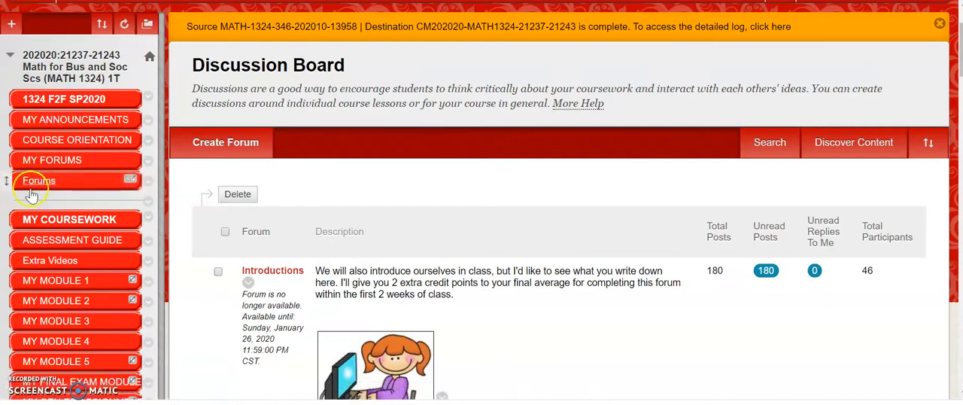
Open the Forums content area, begin adding a Discussion Board link, and start creating a new forum for it
{"action": "left_click", "coordinate": [50, 184]}
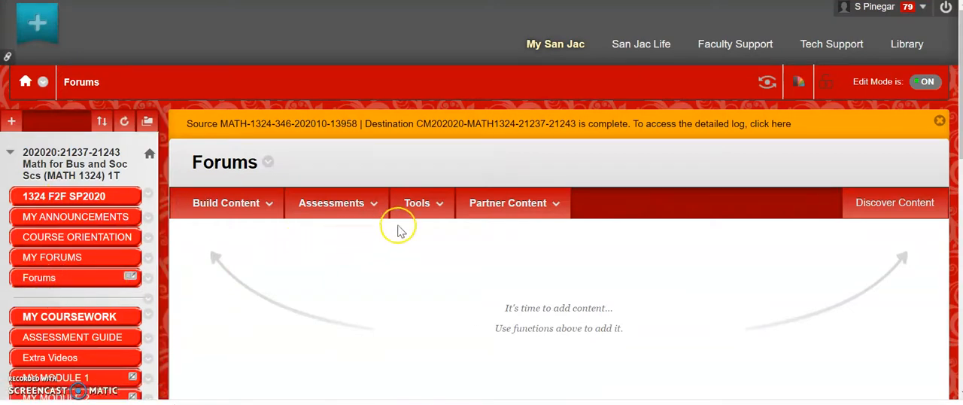
{"action": "left_click", "coordinate": [419, 209]}
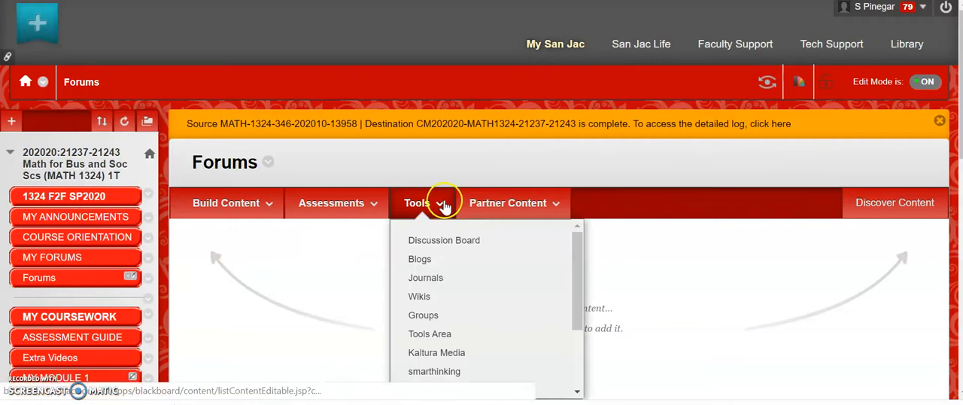
{"action": "left_click", "coordinate": [465, 242]}
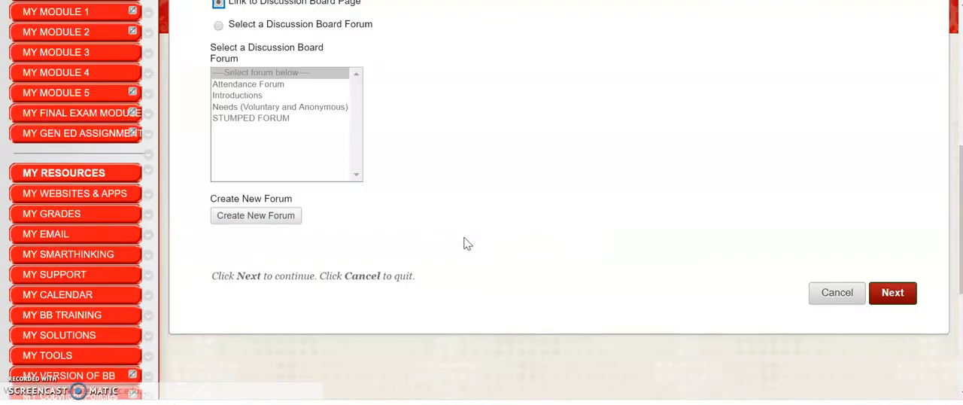
{"action": "mouse_move", "coordinate": [959, 153]}
{"action": "left_mouse_down"}
{"action": "mouse_move", "coordinate": [960, 166]}
{"action": "mouse_move", "coordinate": [959, 122]}
{"action": "mouse_move", "coordinate": [960, 155]}
{"action": "left_mouse_up"}
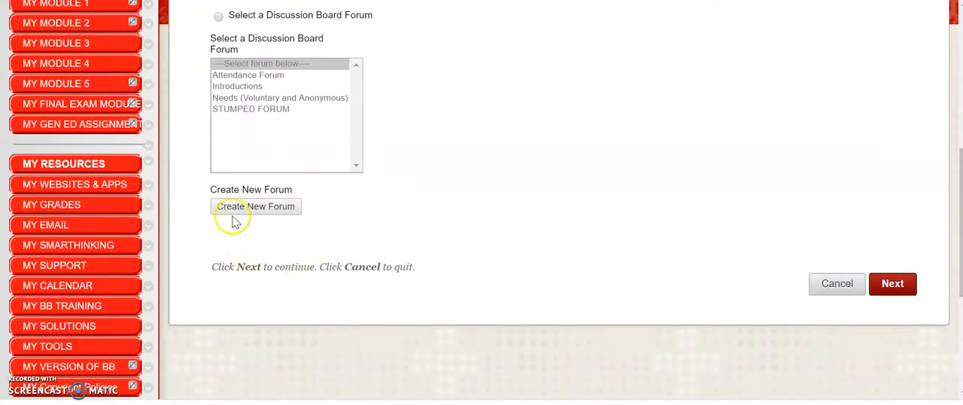
{"action": "left_click", "coordinate": [276, 211]}
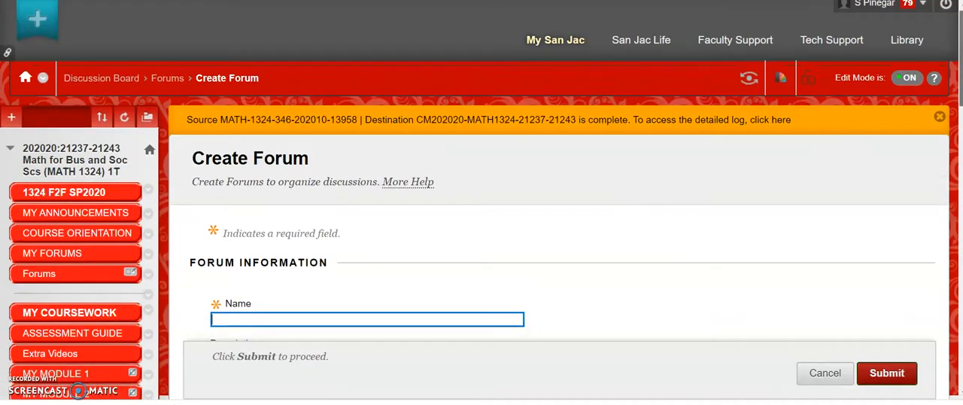
Name the new forum "Questions and Answers"
{"action": "scroll", "coordinate": [466, 96], "scroll_direction": "down", "scroll_amount": 4}
{"action": "left_click", "coordinate": [330, 24]}
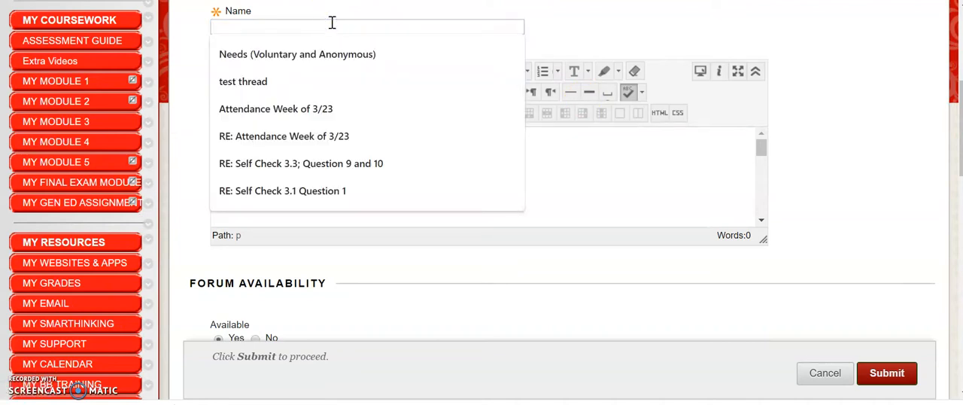
{"action": "type", "text": "S"}
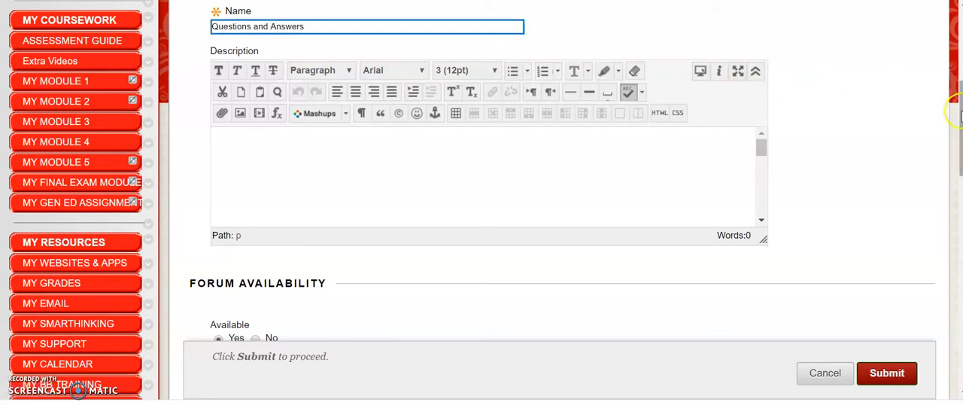
Examine the new forum's description editor, availability setting, and Display After and Display Until date restrictions
{"action": "left_click", "coordinate": [266, 151]}
{"action": "left_click", "coordinate": [225, 145]}
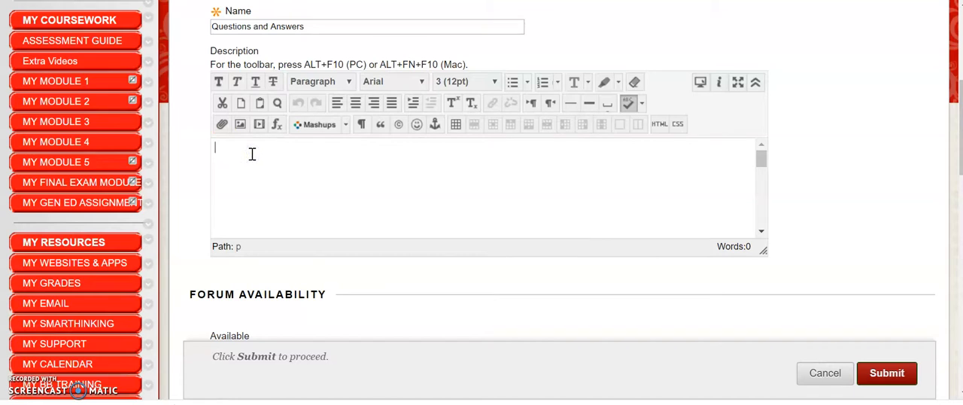
{"action": "left_click", "coordinate": [256, 152]}
{"action": "left_click", "coordinate": [286, 150]}
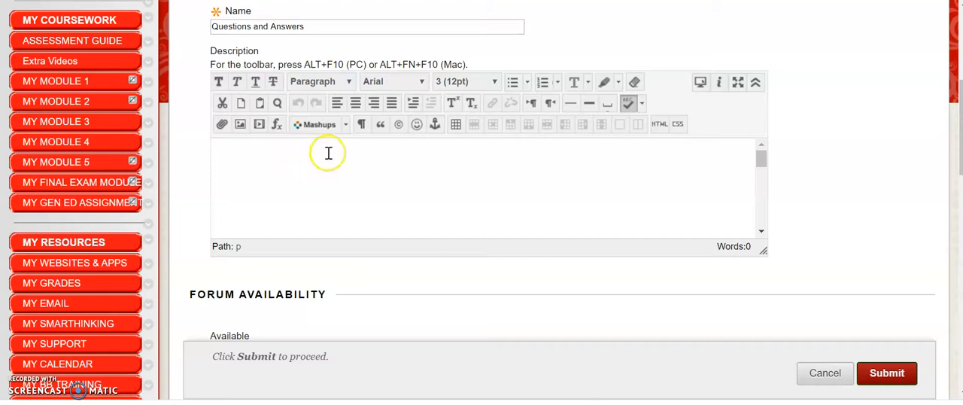
{"action": "left_click", "coordinate": [241, 156]}
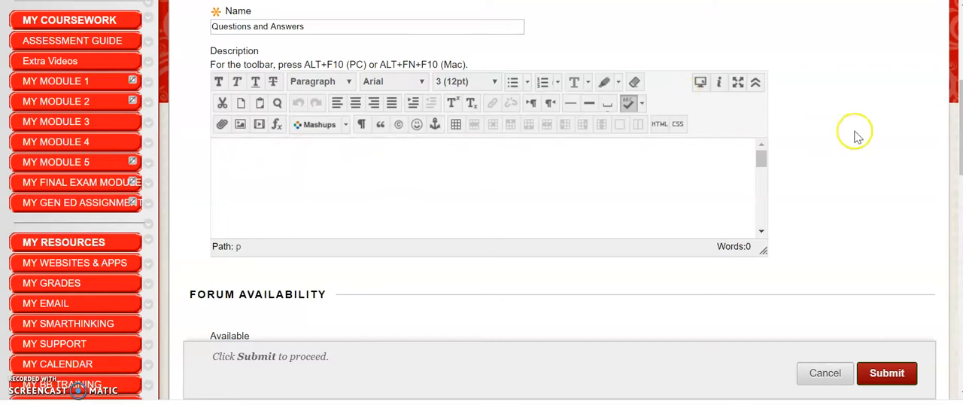
{"action": "scroll", "coordinate": [482, 200], "scroll_direction": "down", "scroll_amount": 1}
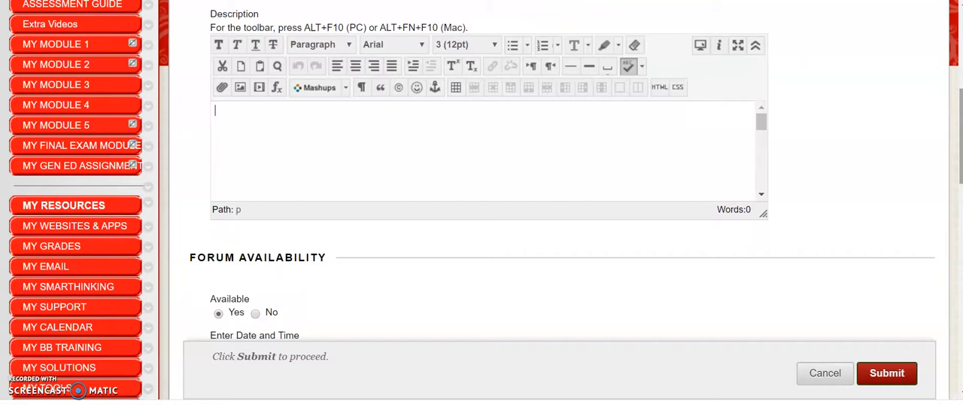
{"action": "scroll", "coordinate": [481, 200], "scroll_direction": "down", "scroll_amount": 1}
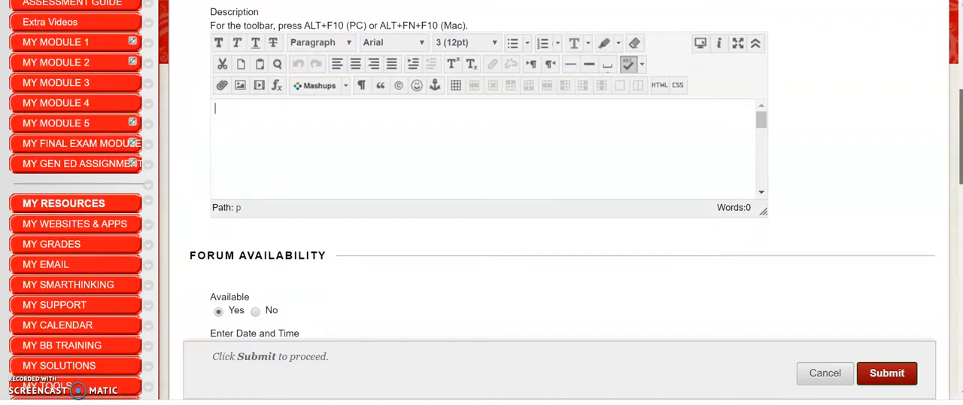
{"action": "scroll", "coordinate": [481, 200], "scroll_direction": "down", "scroll_amount": 1}
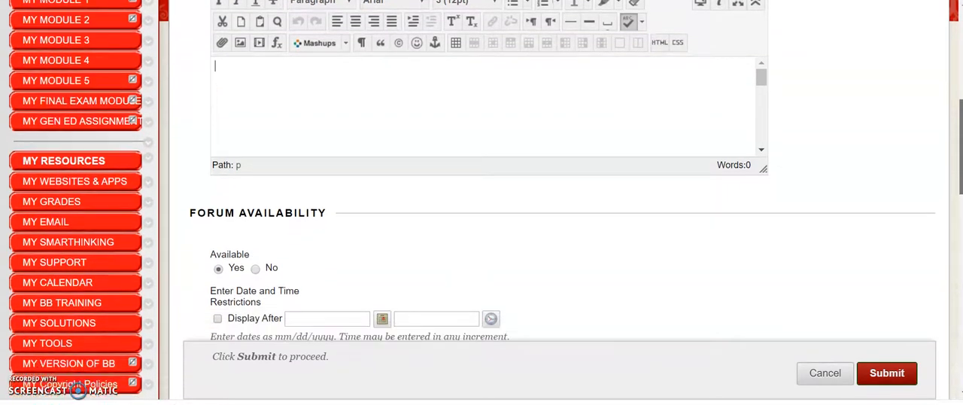
{"action": "scroll", "coordinate": [481, 200], "scroll_direction": "down", "scroll_amount": 1}
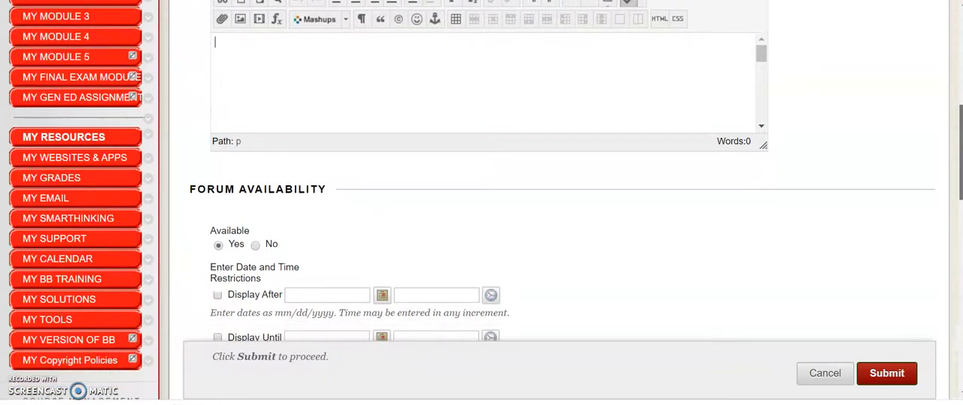
{"action": "scroll", "coordinate": [481, 200], "scroll_direction": "up", "scroll_amount": 1}
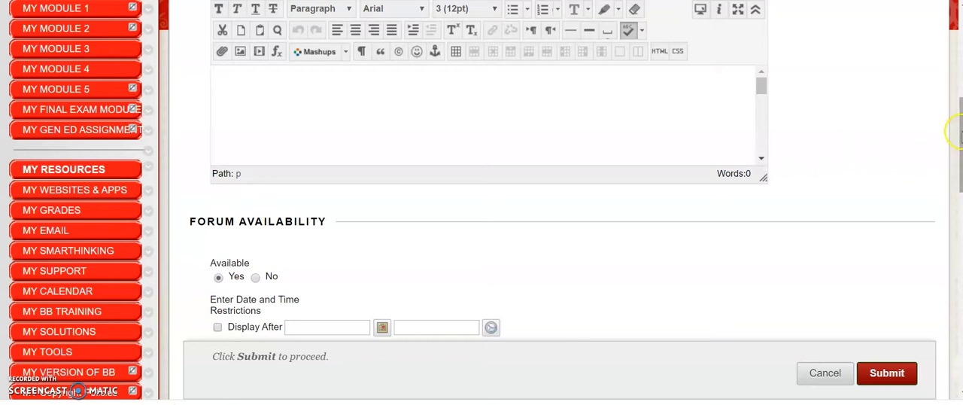
{"action": "mouse_move", "coordinate": [957, 134]}
{"action": "left_mouse_down"}
{"action": "mouse_move", "coordinate": [957, 114]}
{"action": "mouse_move", "coordinate": [956, 151]}
{"action": "mouse_move", "coordinate": [958, 125]}
{"action": "mouse_move", "coordinate": [957, 142]}
{"action": "left_mouse_up"}
{"action": "left_click_drag", "start_coordinate": [960, 151], "coordinate": [958, 179]}
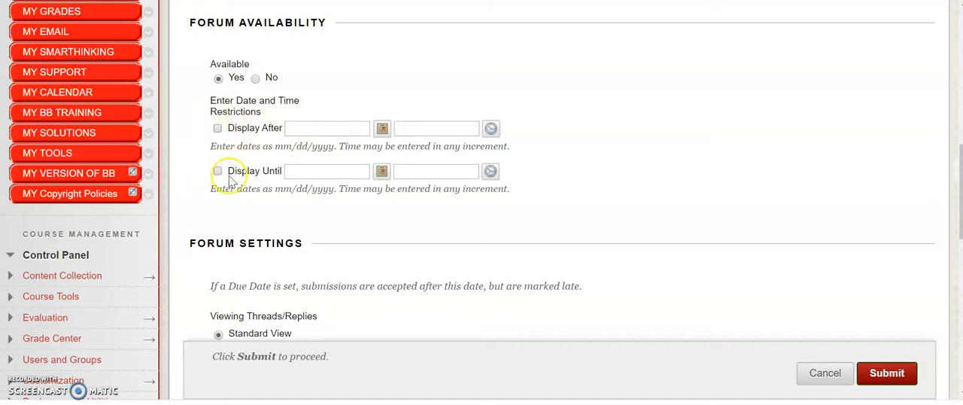
{"action": "mouse_move", "coordinate": [958, 172]}
{"action": "left_mouse_down"}
{"action": "mouse_move", "coordinate": [957, 224]}
{"action": "mouse_move", "coordinate": [958, 179]}
{"action": "left_mouse_up"}
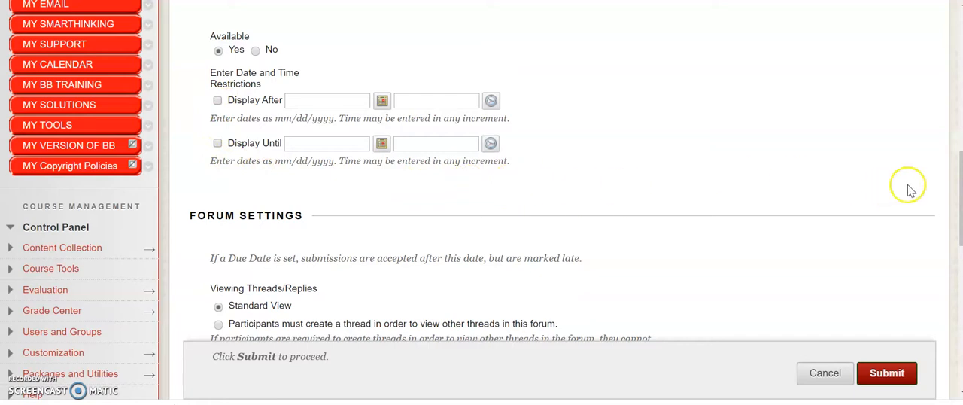
Enable Grade Discussion Forum with 2 points possible and dismiss the notice about the changed alignment option
{"action": "left_click_drag", "start_coordinate": [957, 173], "coordinate": [957, 233]}
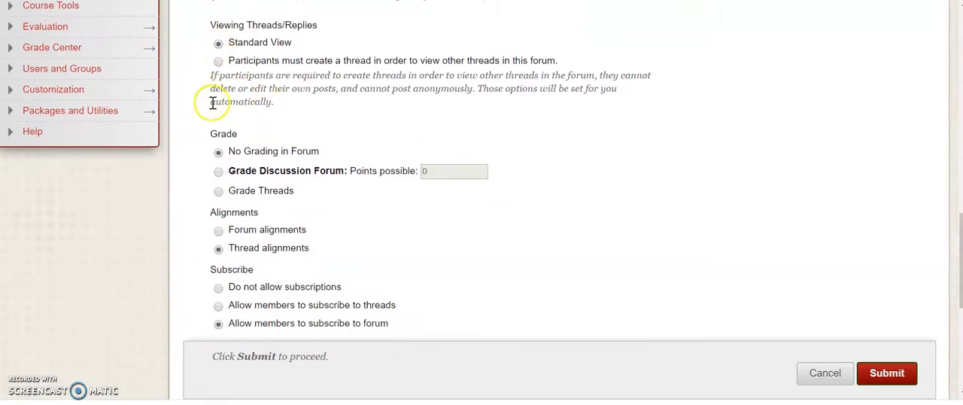
{"action": "left_click", "coordinate": [218, 172]}
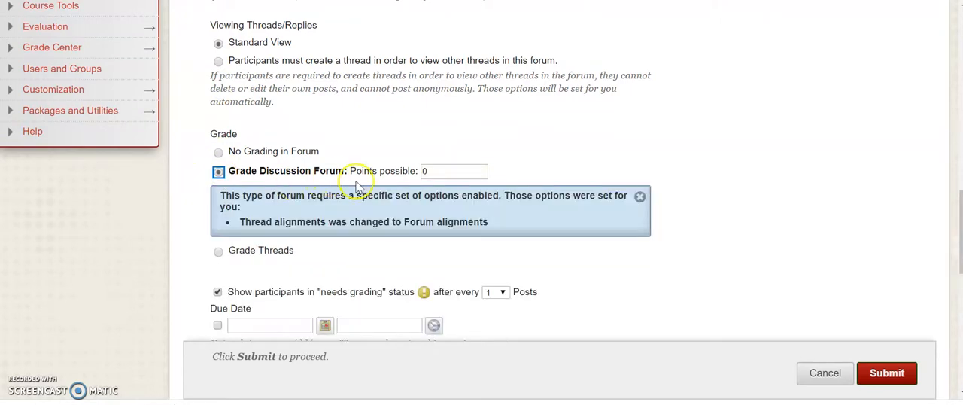
{"action": "left_click", "coordinate": [446, 176]}
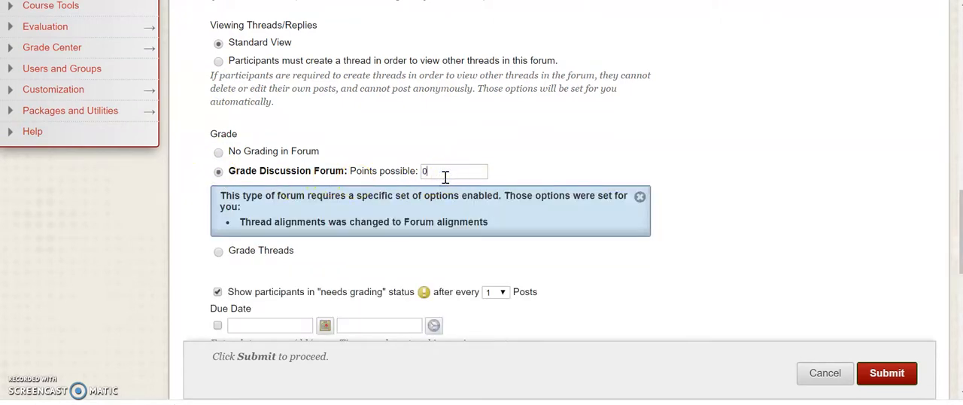
{"action": "type", "text": "100"}
{"action": "key", "text": "BackSpace"}
{"action": "key", "text": "BackSpace"}
{"action": "key", "text": "BackSpace"}
{"action": "type", "text": "2"}
{"action": "left_click", "coordinate": [527, 175]}
{"action": "left_click", "coordinate": [639, 197]}
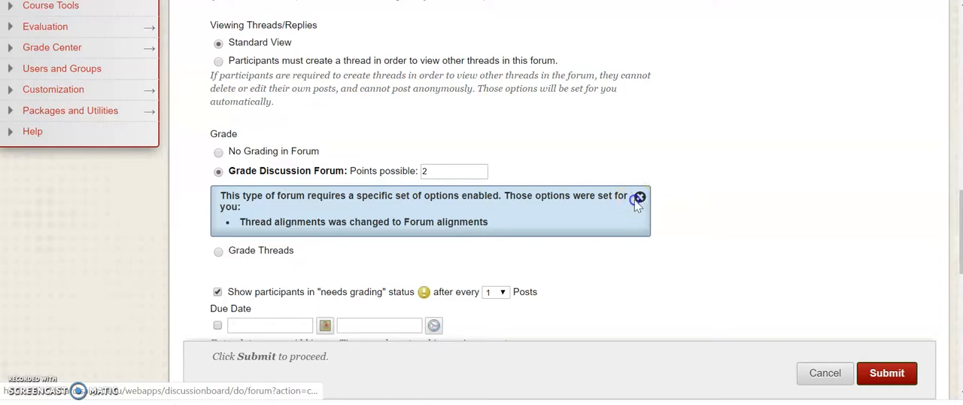
{"action": "left_click", "coordinate": [606, 191]}
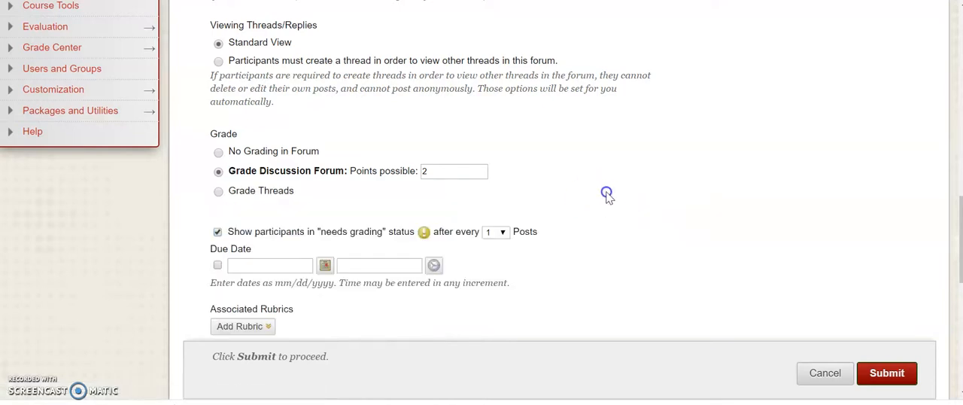
{"action": "scroll", "coordinate": [606, 194], "scroll_direction": "down", "scroll_amount": 2}
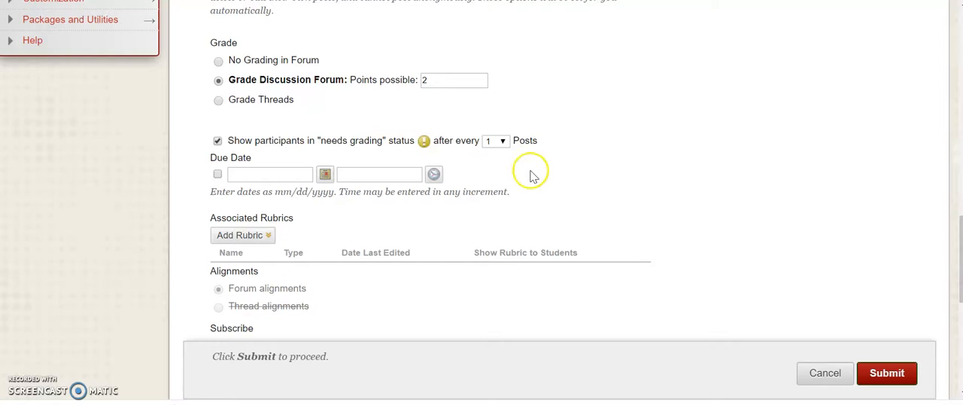
{"action": "left_click", "coordinate": [441, 79]}
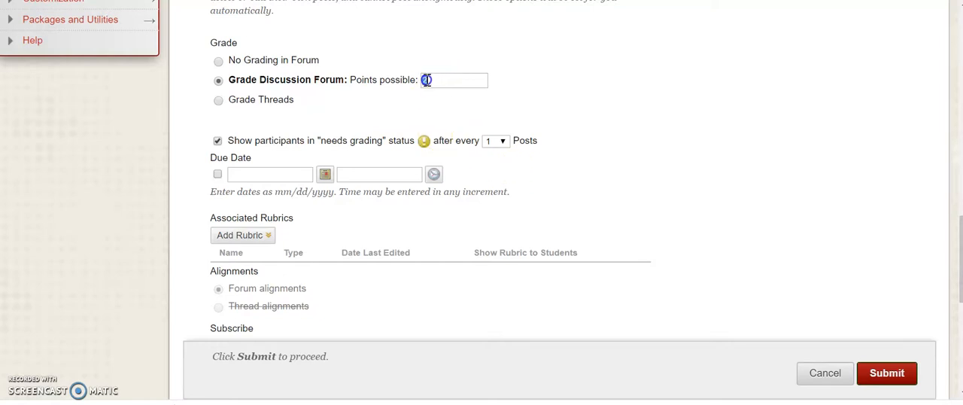
{"action": "double_click", "coordinate": [421, 80]}
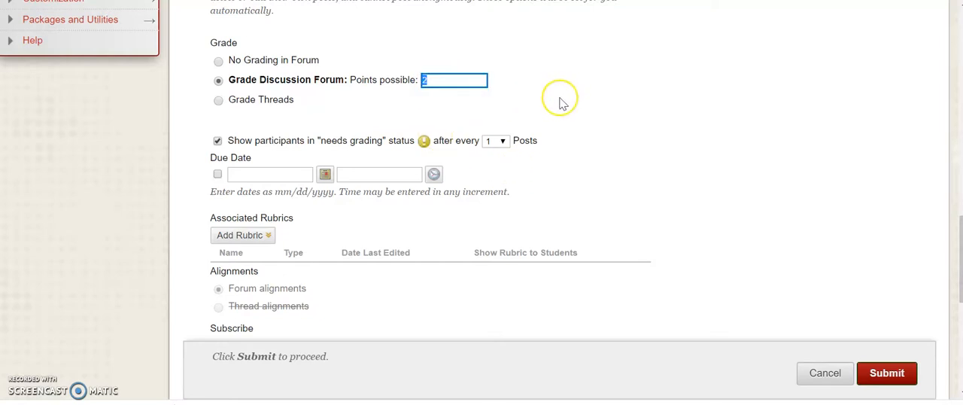
{"action": "left_click", "coordinate": [559, 102]}
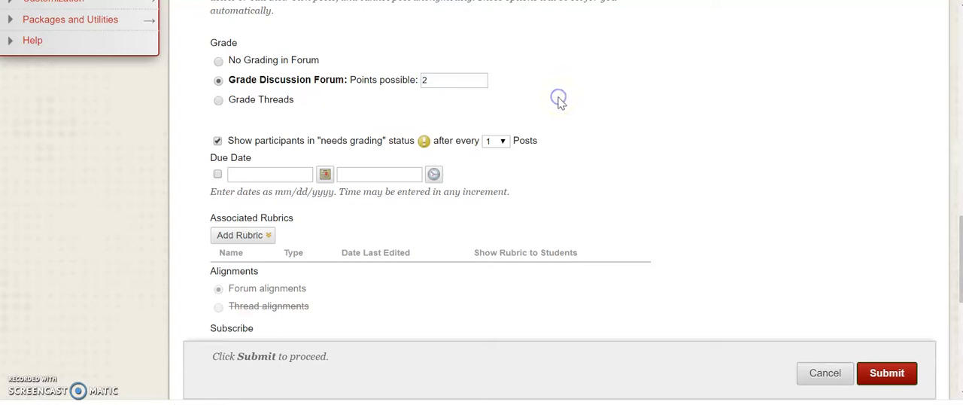
Show participants in "needs grading" status after every 10 posts
{"action": "scroll", "coordinate": [583, 162], "scroll_direction": "down", "scroll_amount": 1}
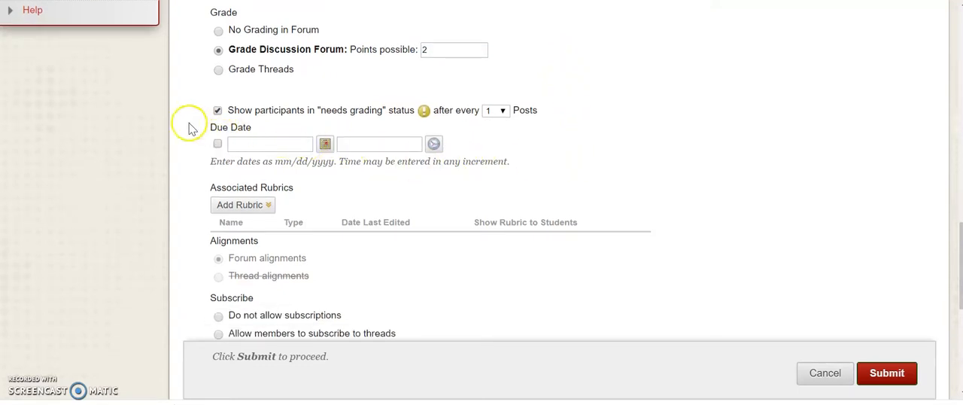
{"action": "left_click", "coordinate": [217, 110]}
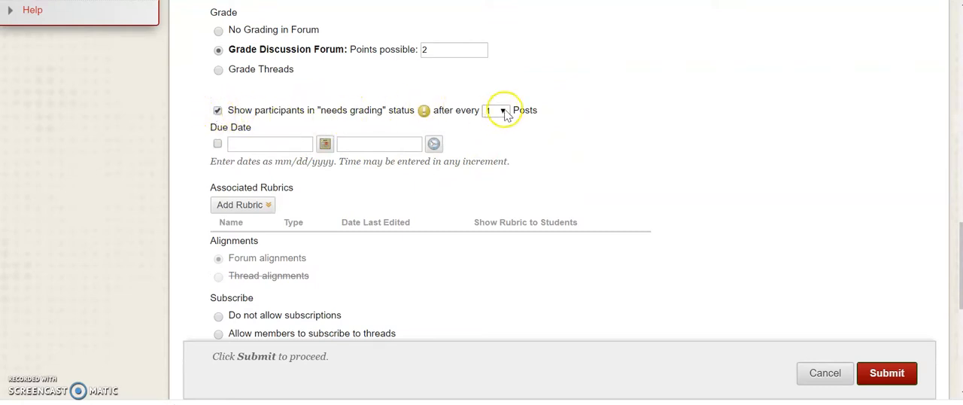
{"action": "left_click", "coordinate": [503, 111]}
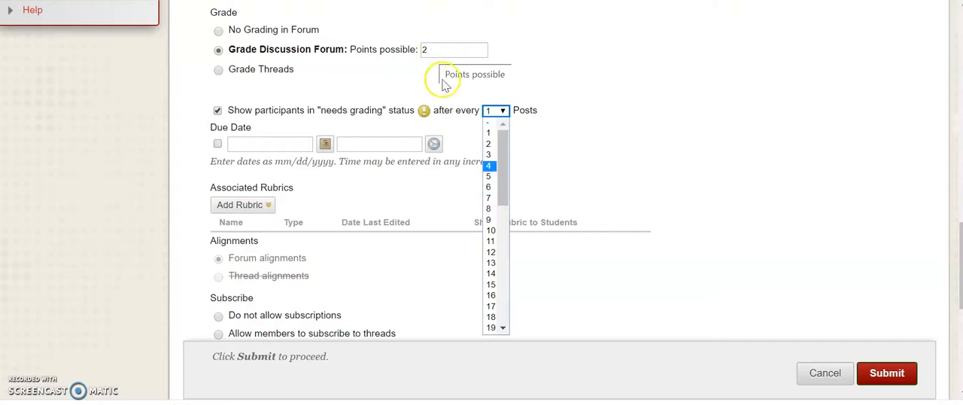
{"action": "left_click", "coordinate": [490, 232]}
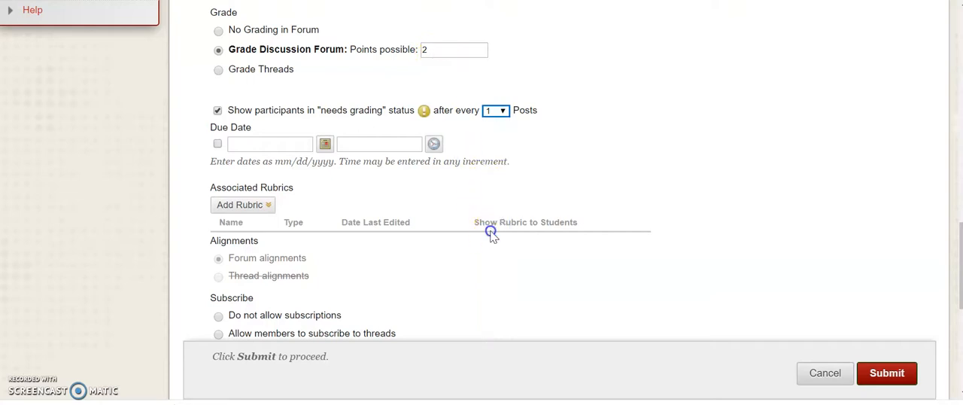
{"action": "left_click", "coordinate": [554, 133]}
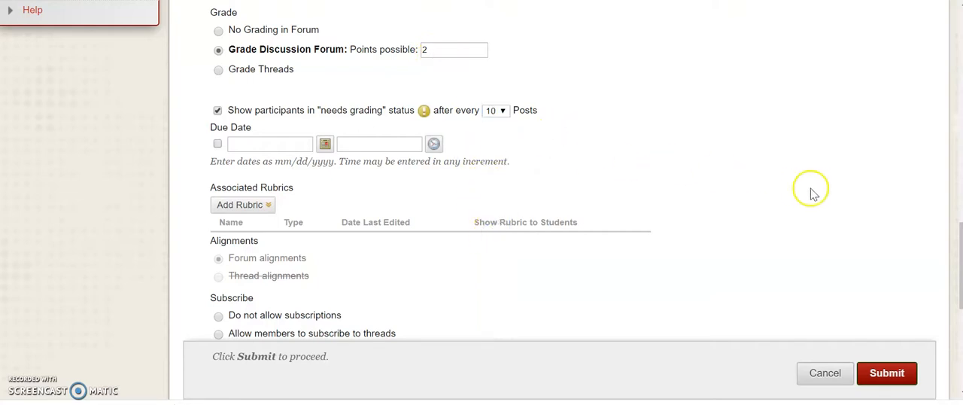
Keep member subscriptions to the forum allowed and include the body of the post in the email
{"action": "scroll", "coordinate": [469, 178], "scroll_direction": "down", "scroll_amount": 1}
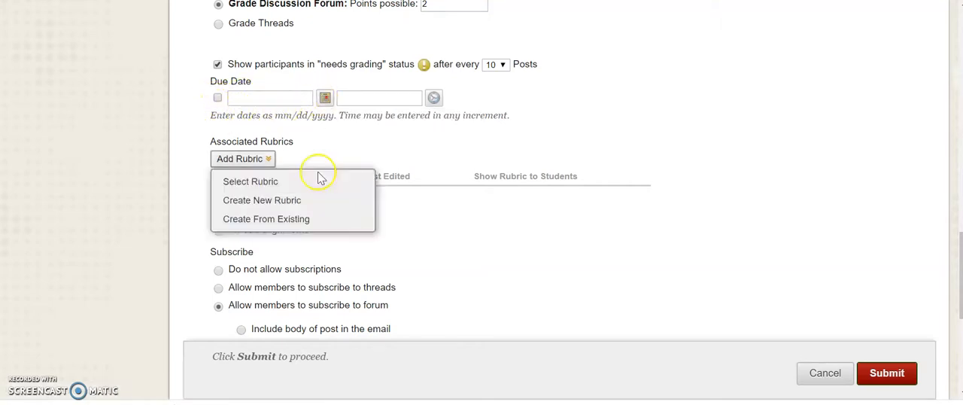
{"action": "scroll", "coordinate": [461, 253], "scroll_direction": "down", "scroll_amount": 3}
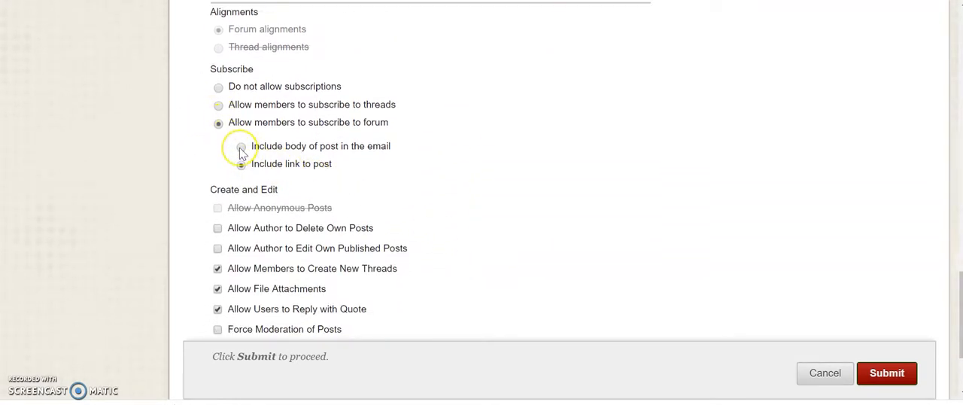
{"action": "left_click", "coordinate": [241, 148]}
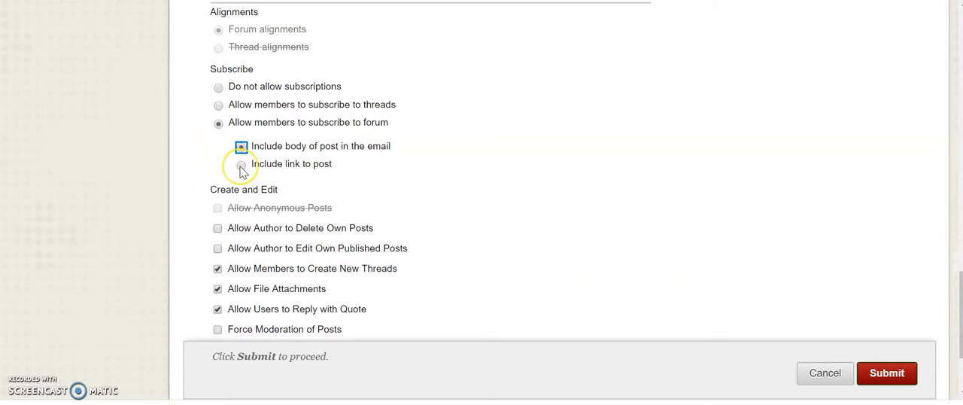
{"action": "left_click", "coordinate": [189, 159]}
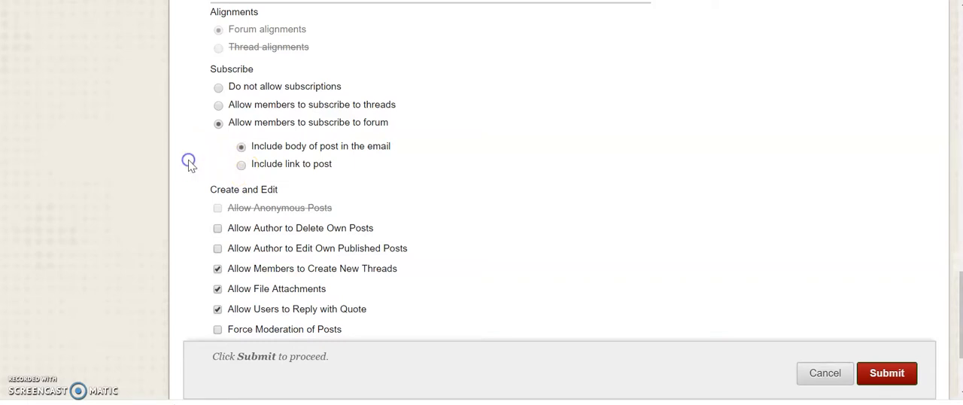
{"action": "left_click", "coordinate": [219, 89]}
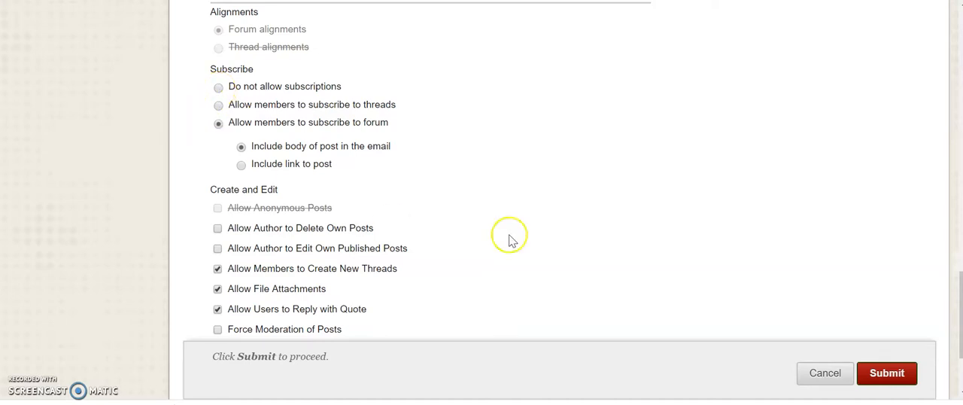
Allow authors to delete all of their own posts and to edit their own published posts
{"action": "left_click_drag", "start_coordinate": [959, 278], "coordinate": [927, 343]}
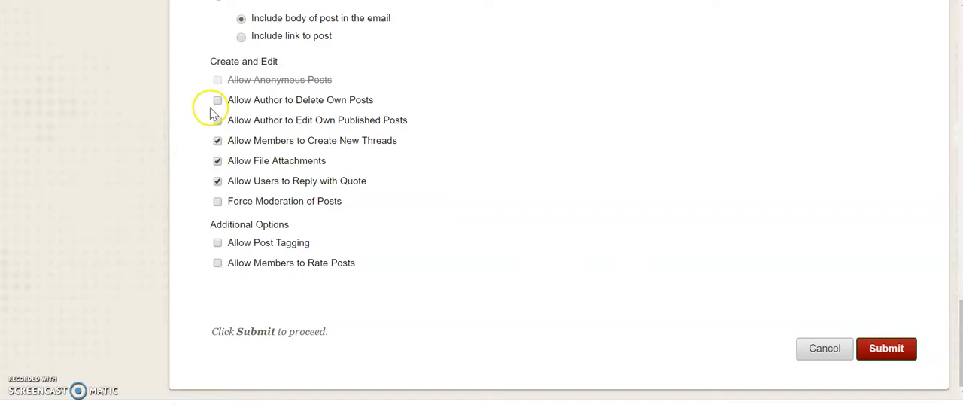
{"action": "scroll", "coordinate": [187, 67], "scroll_direction": "up", "scroll_amount": 1}
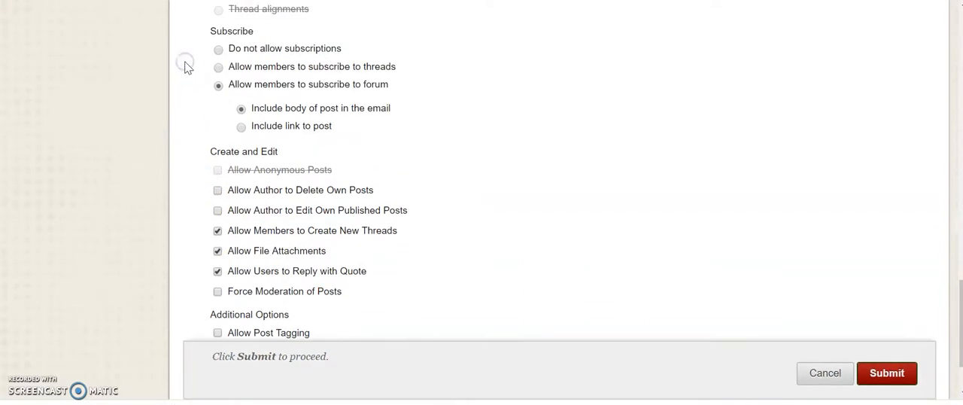
{"action": "scroll", "coordinate": [199, 89], "scroll_direction": "down", "scroll_amount": 1}
{"action": "scroll", "coordinate": [201, 98], "scroll_direction": "down", "scroll_amount": 1}
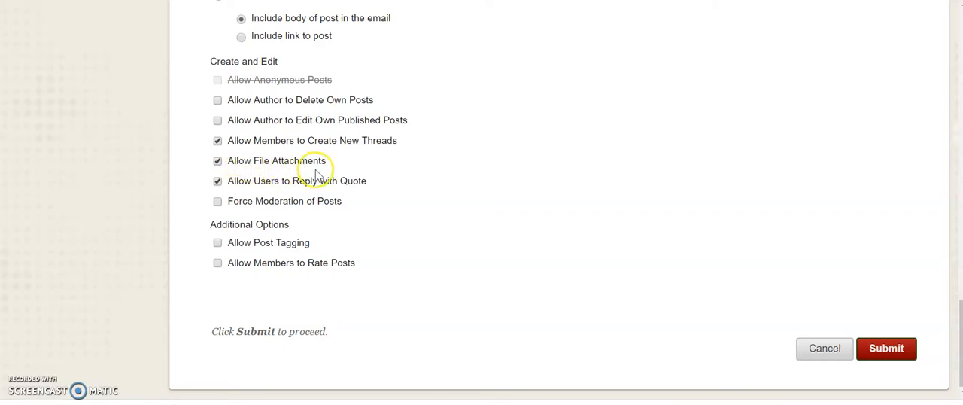
{"action": "left_click", "coordinate": [217, 100]}
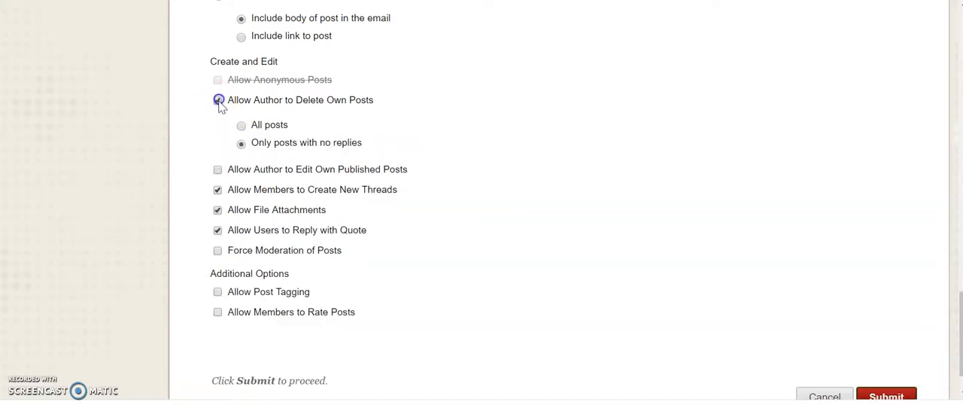
{"action": "left_click", "coordinate": [217, 169]}
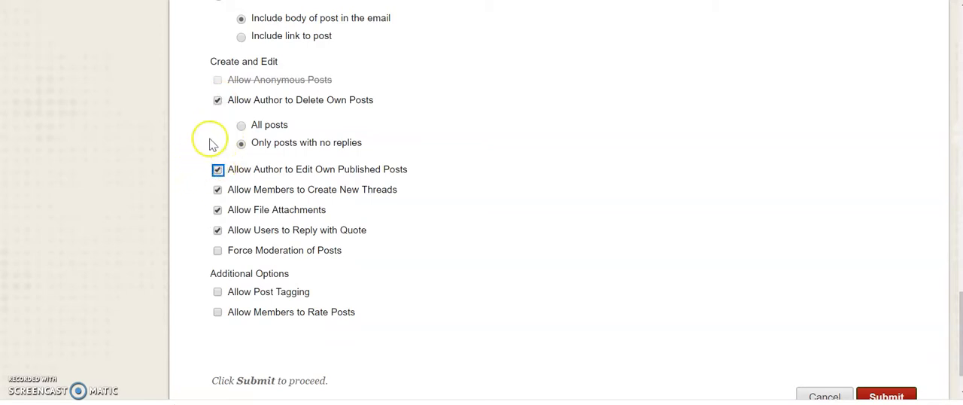
{"action": "left_click", "coordinate": [241, 126]}
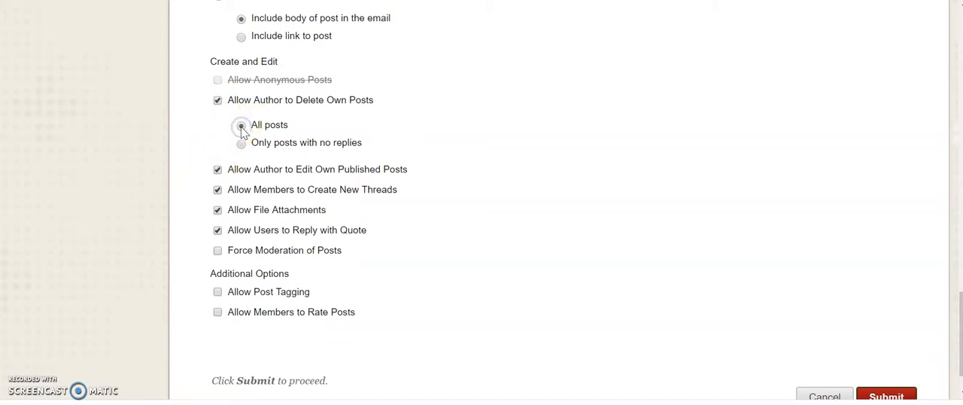
{"action": "left_click", "coordinate": [582, 229]}
Submit the new forum and create the link to Questions and Answers in the Forums content area
{"action": "scroll", "coordinate": [581, 232], "scroll_direction": "down", "scroll_amount": 2}
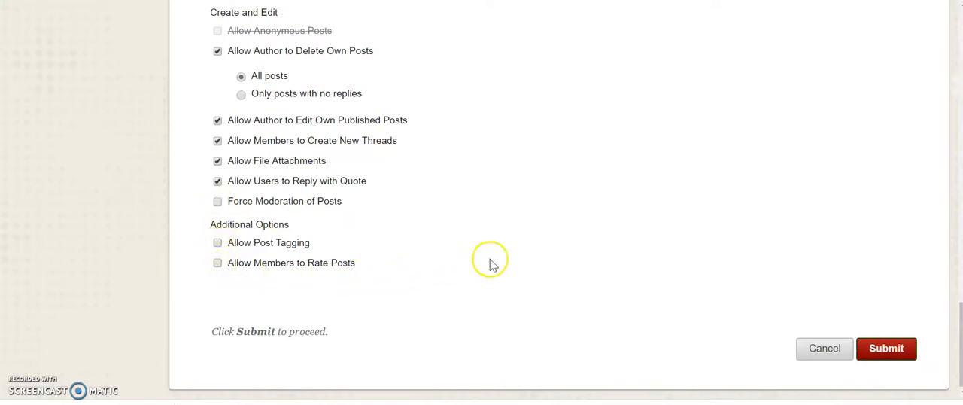
{"action": "left_click", "coordinate": [883, 348]}
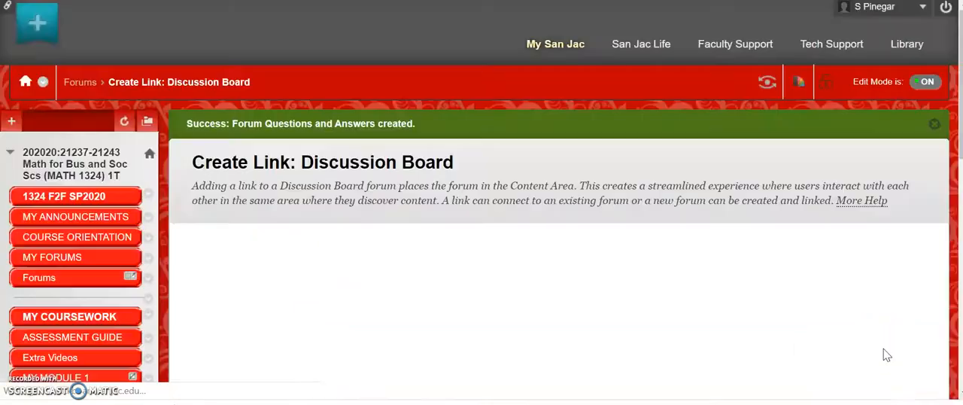
{"action": "scroll", "coordinate": [883, 348], "scroll_direction": "down", "scroll_amount": 10}
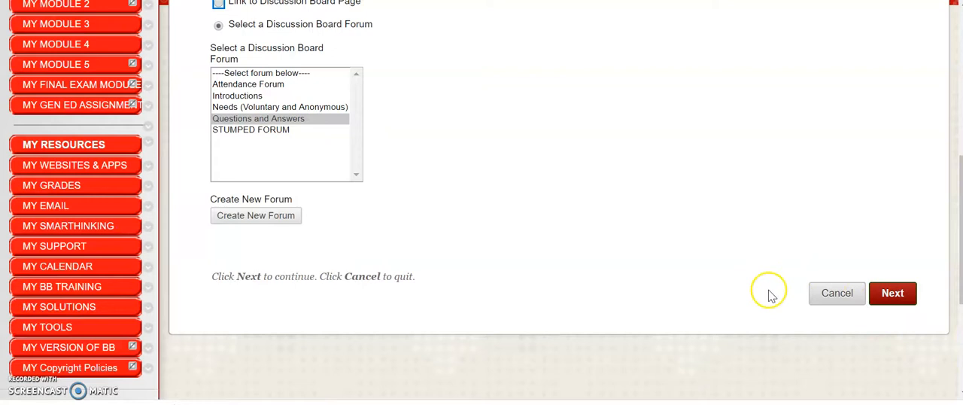
{"action": "left_click", "coordinate": [893, 293]}
{"action": "left_click_drag", "start_coordinate": [951, 131], "coordinate": [953, 358]}
{"action": "left_click", "coordinate": [877, 306]}
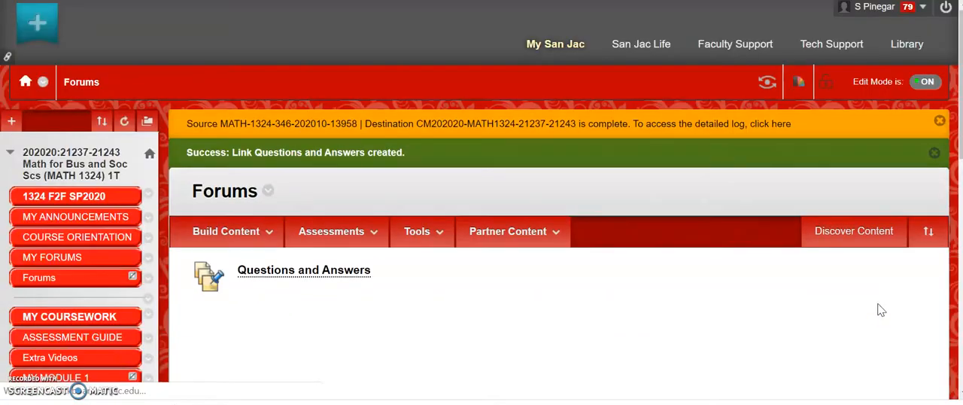
Open the Questions and Answers forum from its link in the Forums content area
{"action": "scroll", "coordinate": [481, 203], "scroll_direction": "down", "scroll_amount": 3}
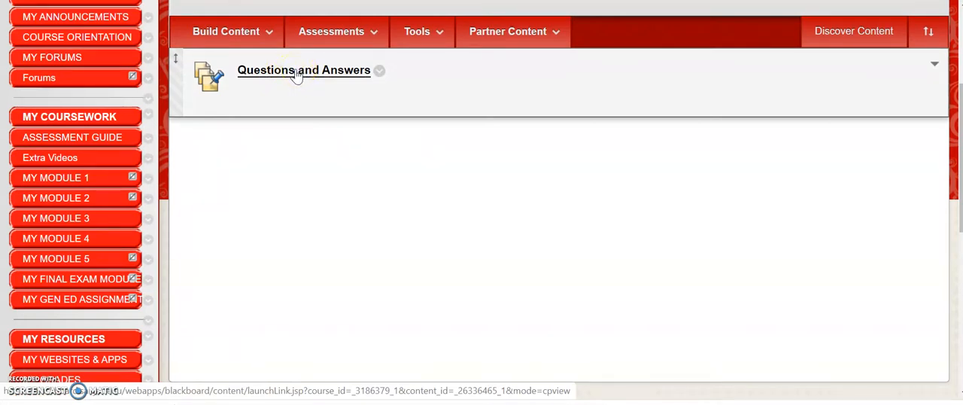
{"action": "left_click", "coordinate": [297, 73]}
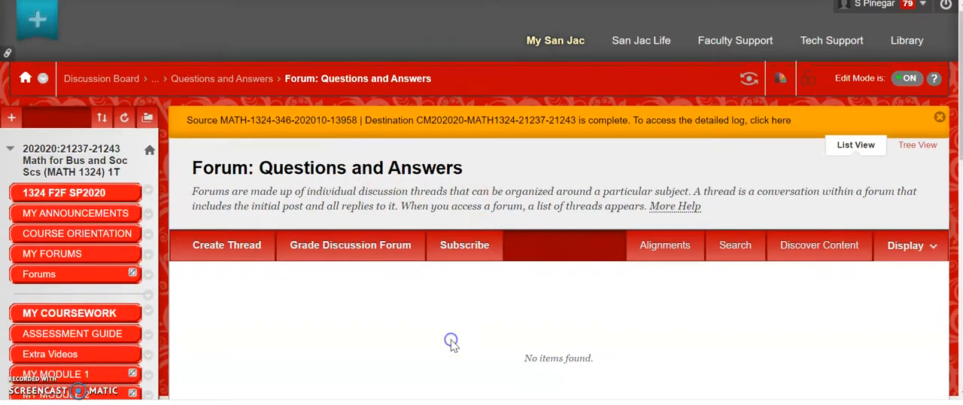
Subscribe to the Questions and Answers forum and cancel that subscription again
{"action": "scroll", "coordinate": [451, 339], "scroll_direction": "down", "scroll_amount": 3}
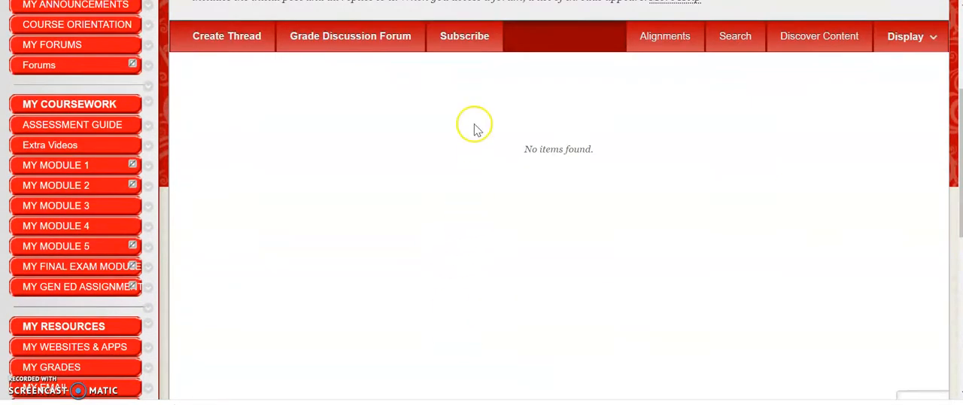
{"action": "left_click", "coordinate": [467, 42]}
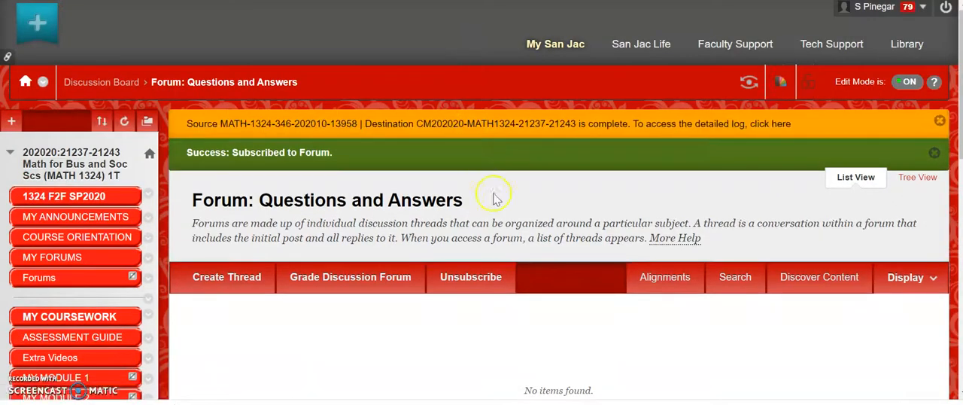
{"action": "scroll", "coordinate": [630, 216], "scroll_direction": "down", "scroll_amount": 3}
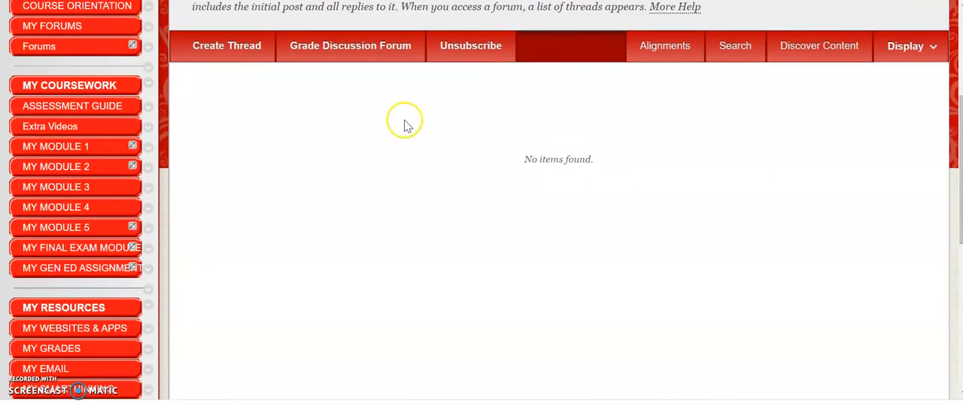
{"action": "left_click", "coordinate": [470, 52]}
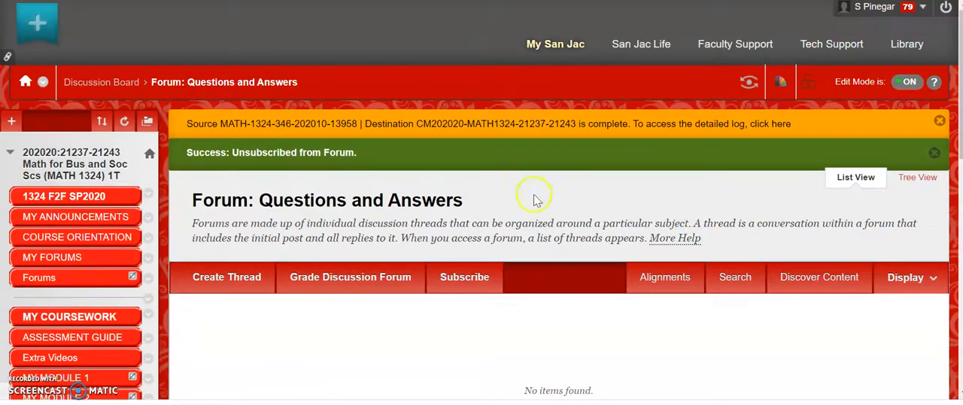
Start a new thread in the Questions and Answers forum with the subject "HI"
{"action": "scroll", "coordinate": [558, 226], "scroll_direction": "down", "scroll_amount": 3}
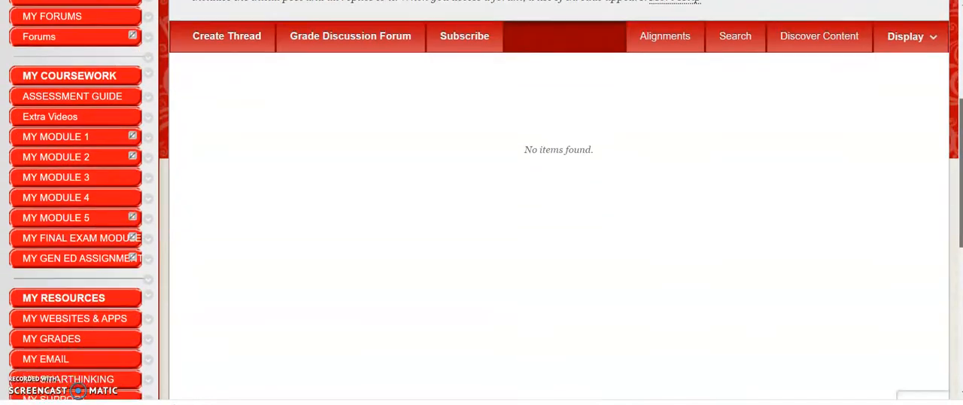
{"action": "left_click", "coordinate": [209, 38]}
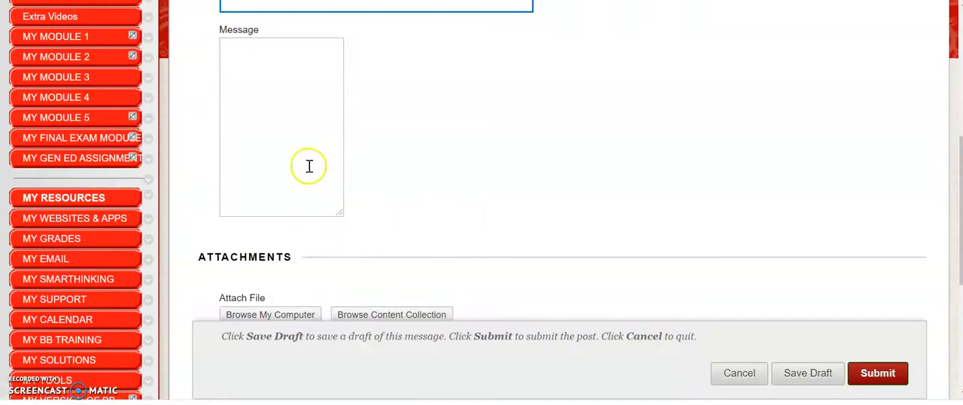
{"action": "left_click", "coordinate": [246, 7]}
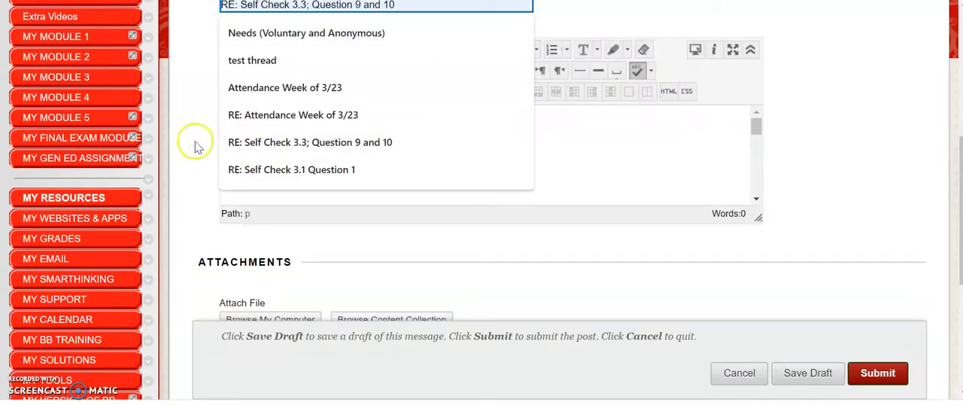
{"action": "left_click", "coordinate": [187, 65]}
{"action": "left_click", "coordinate": [242, 6]}
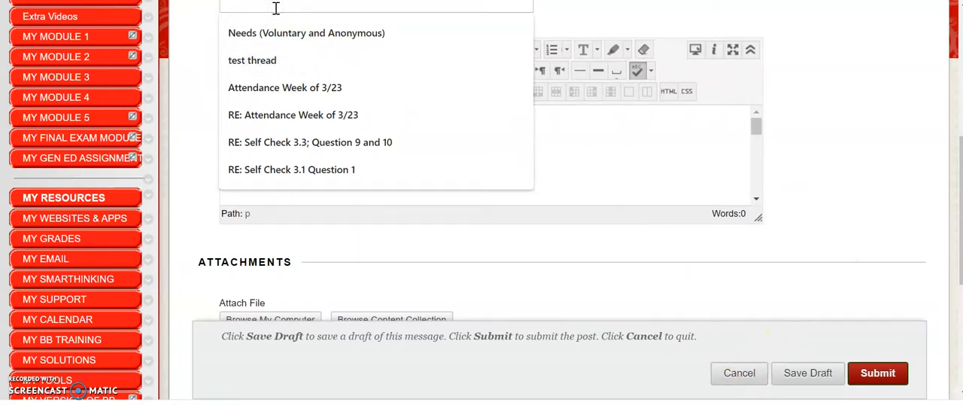
{"action": "type", "text": "HI"}
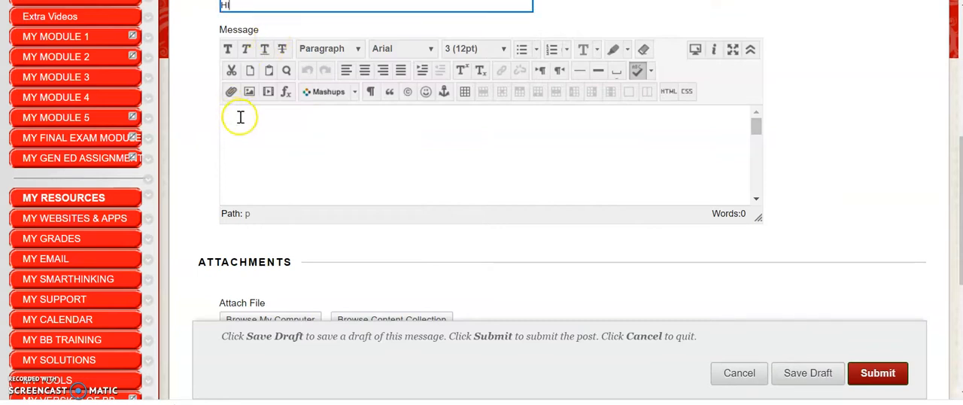
Enter "HI" as the thread's message and submit the post to the Questions and Answers forum
{"action": "left_click", "coordinate": [242, 117]}
{"action": "type", "text": "HI"}
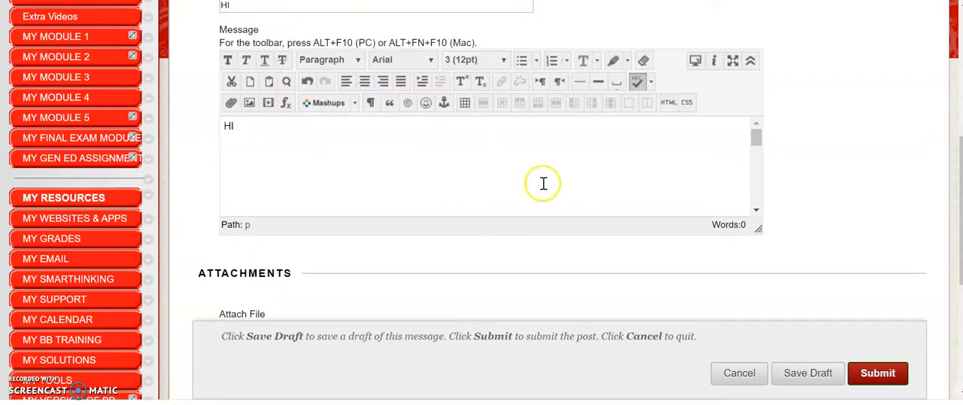
{"action": "left_click", "coordinate": [873, 372]}
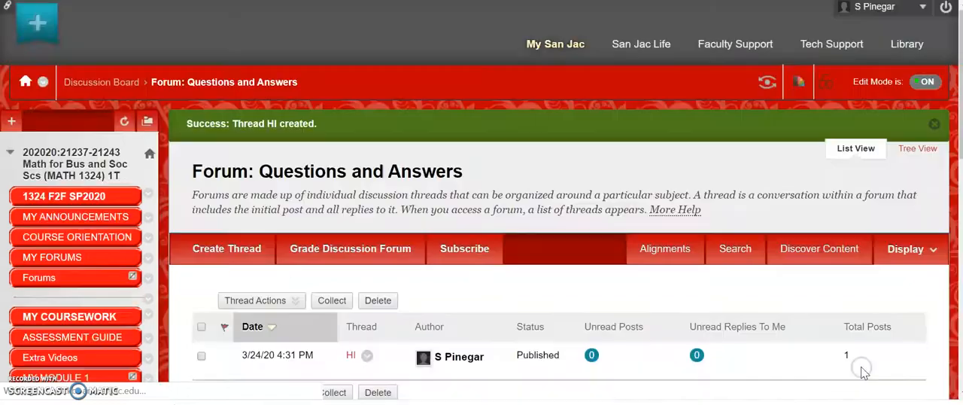
Open the HI thread from the forum's thread list, view its post and available message options, and leave the thread
{"action": "scroll", "coordinate": [946, 112], "scroll_direction": "down", "scroll_amount": 3}
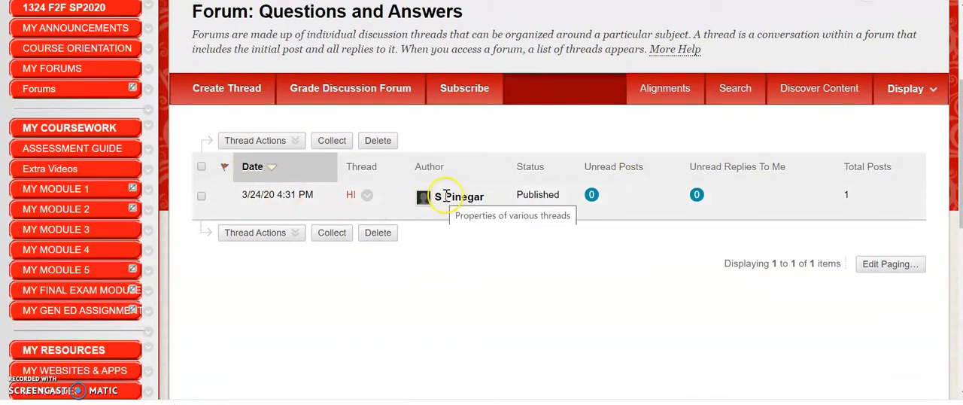
{"action": "left_click", "coordinate": [351, 195]}
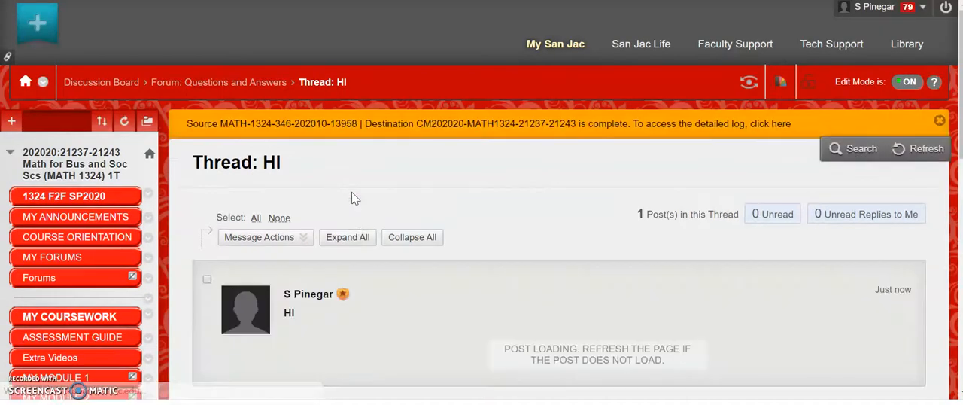
{"action": "scroll", "coordinate": [353, 198], "scroll_direction": "down", "scroll_amount": 4}
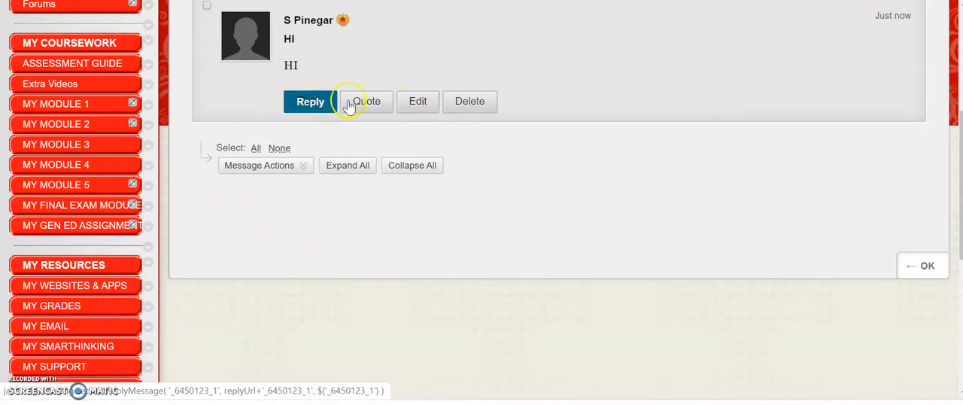
{"action": "left_click", "coordinate": [909, 268]}
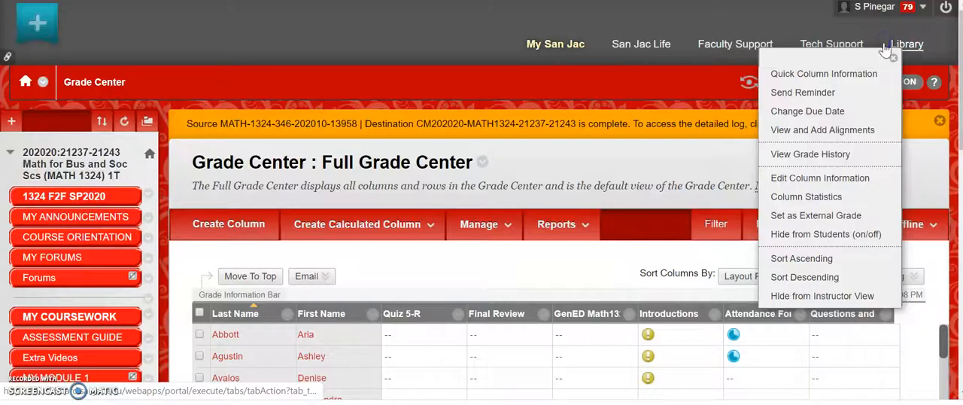
Open the column information for Questions and Answers in the Full Grade Center and examine its category choices and points possible
{"action": "left_click", "coordinate": [801, 181]}
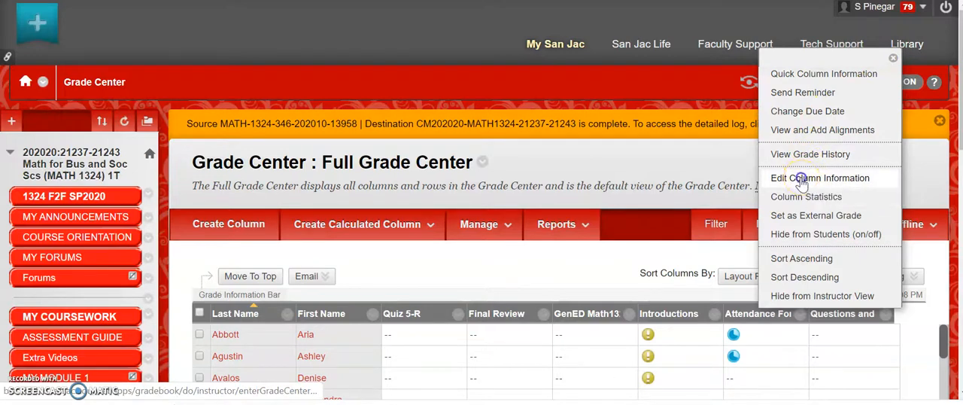
{"action": "left_click_drag", "start_coordinate": [960, 104], "coordinate": [960, 208]}
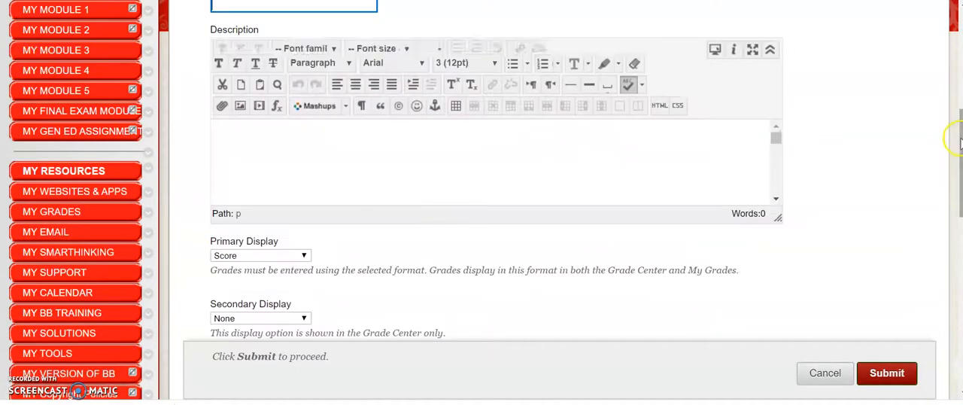
{"action": "left_click_drag", "start_coordinate": [960, 136], "coordinate": [961, 197]}
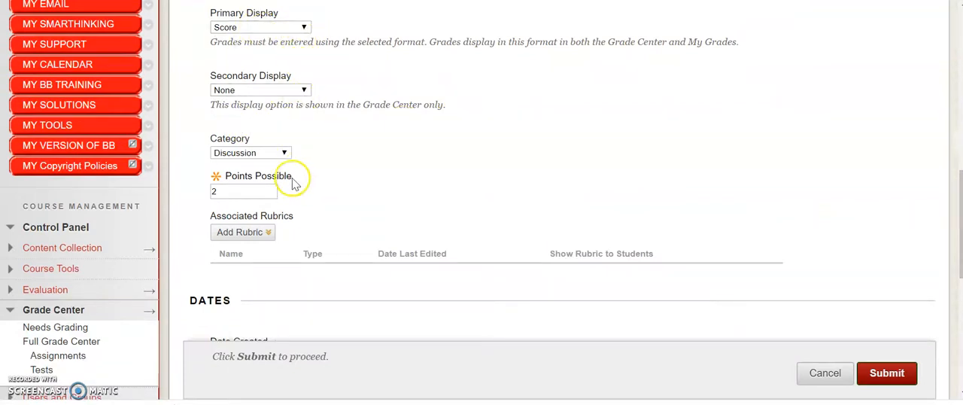
{"action": "left_click", "coordinate": [282, 152]}
{"action": "left_click", "coordinate": [283, 153]}
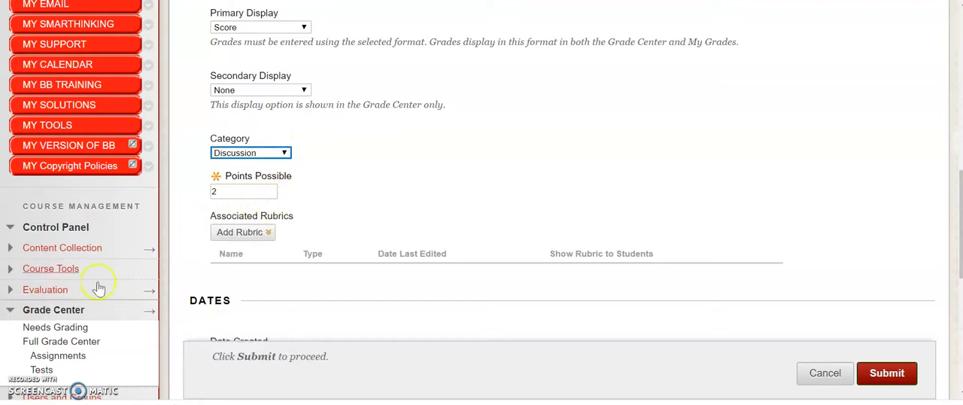